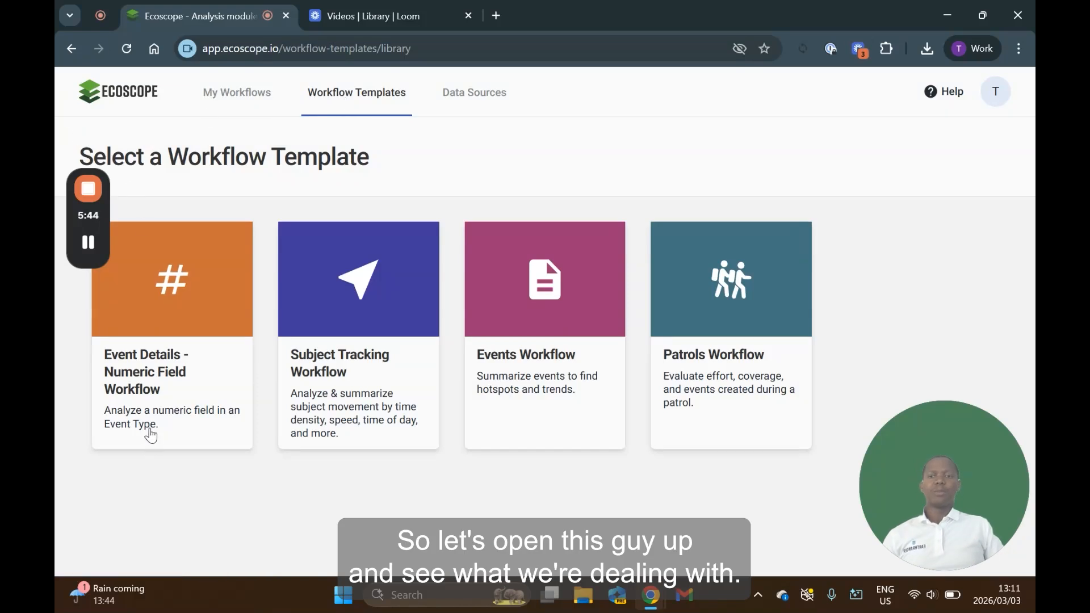
- Start an Event Details - Numeric Field workflow, select Wildlife Sighting as its event type, and continue to the workflow configuration
left_click(162, 379)
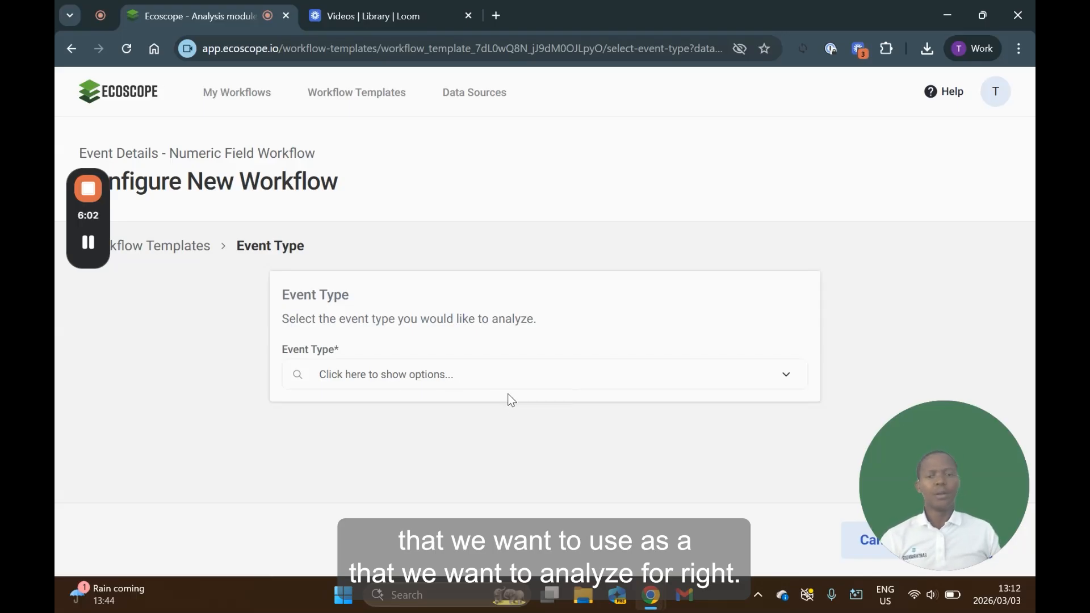
left_click(563, 376)
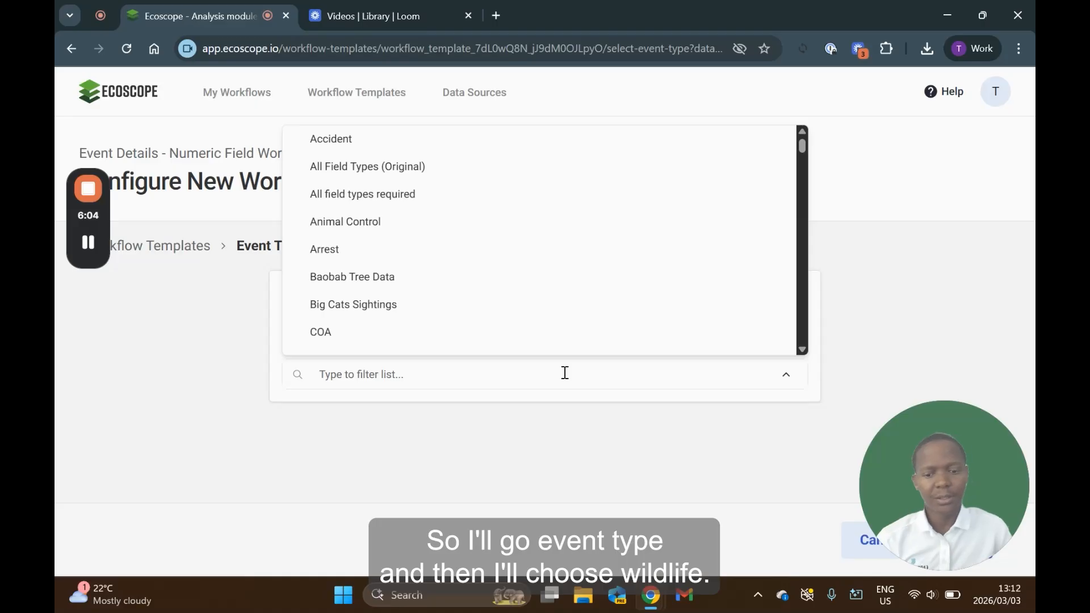
type("wild")
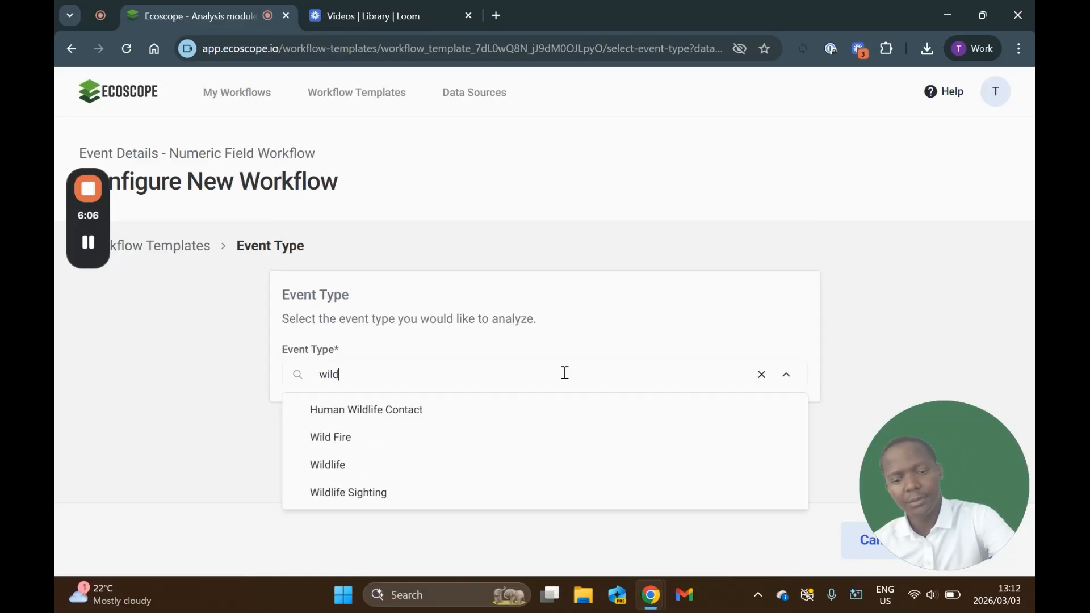
type("life")
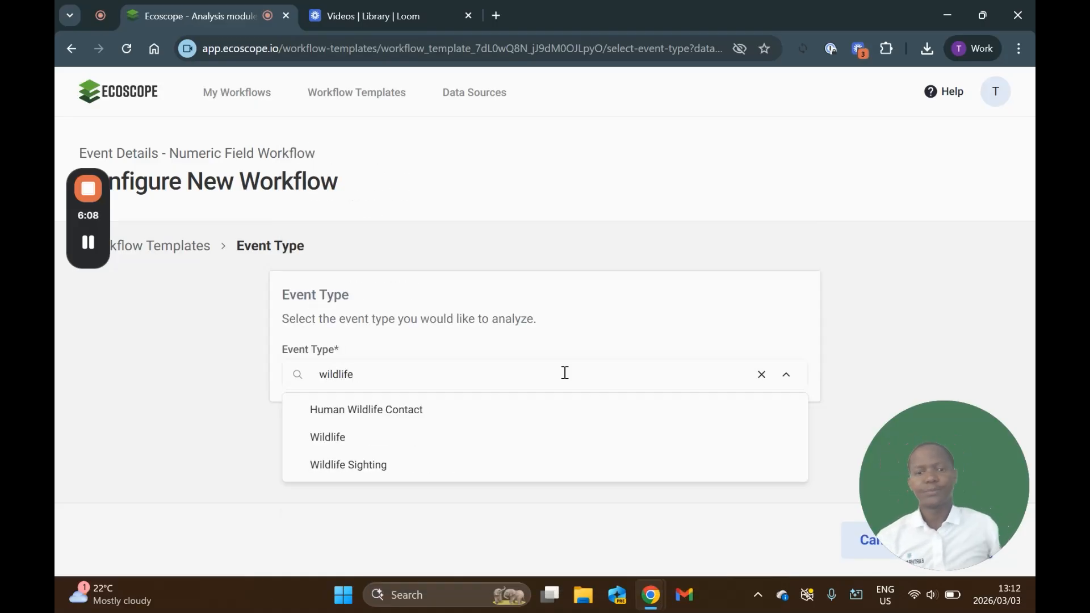
left_click(378, 465)
left_click_drag(993, 435, 987, 351)
left_click(982, 541)
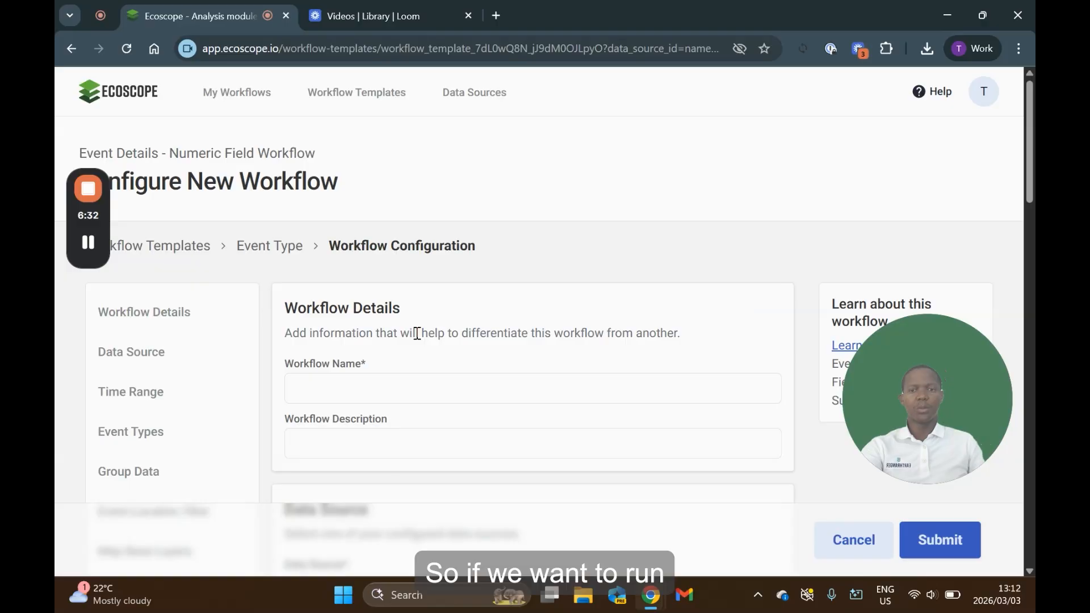
- Name the workflow "Wildlife Sighting" and go to its description
left_click(421, 389)
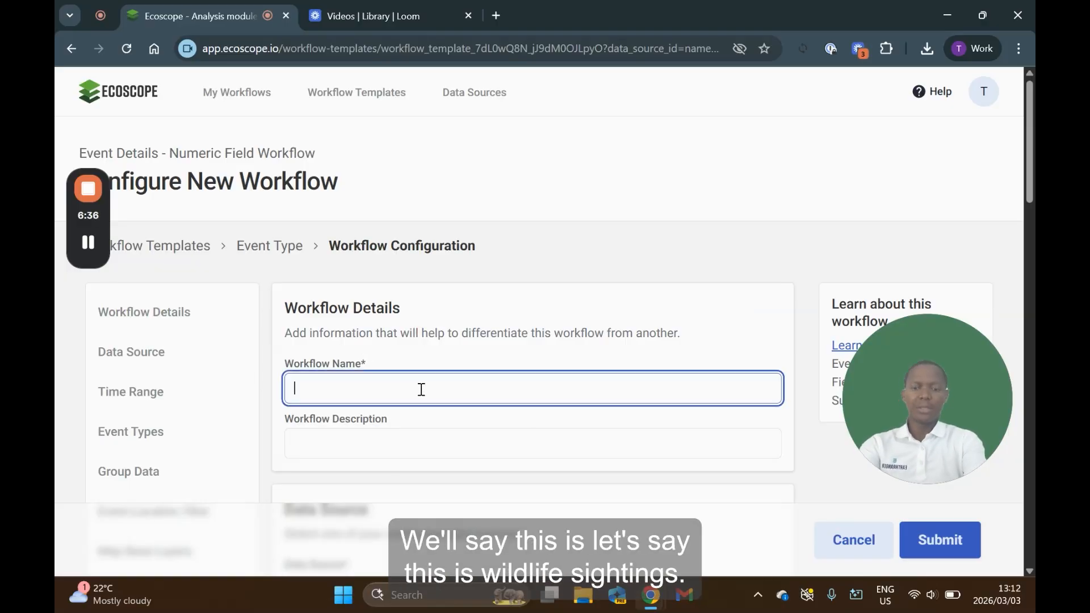
type("Wild")
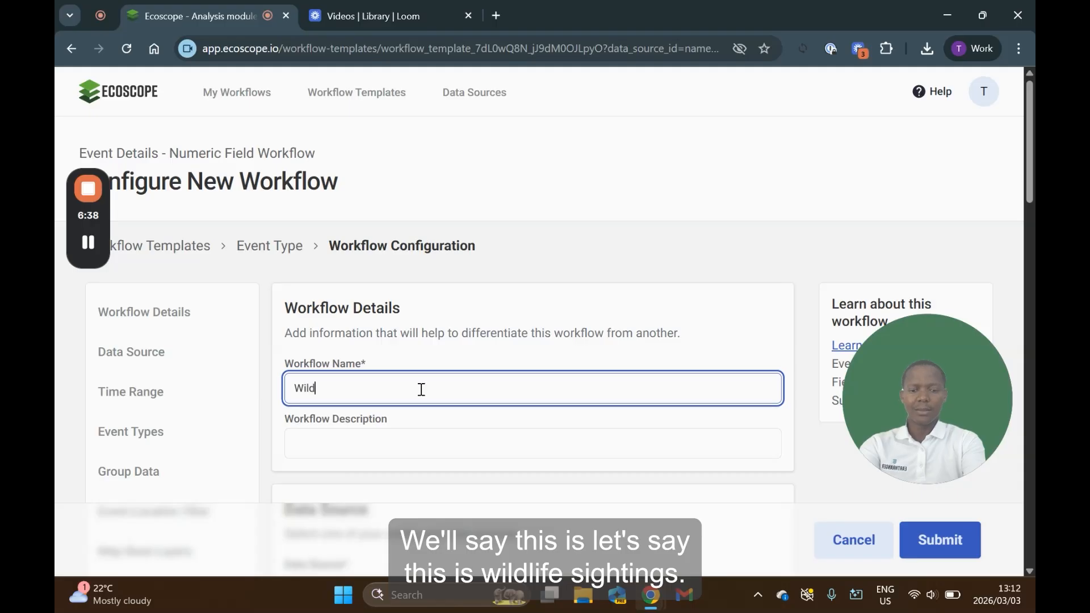
type("life Sighting")
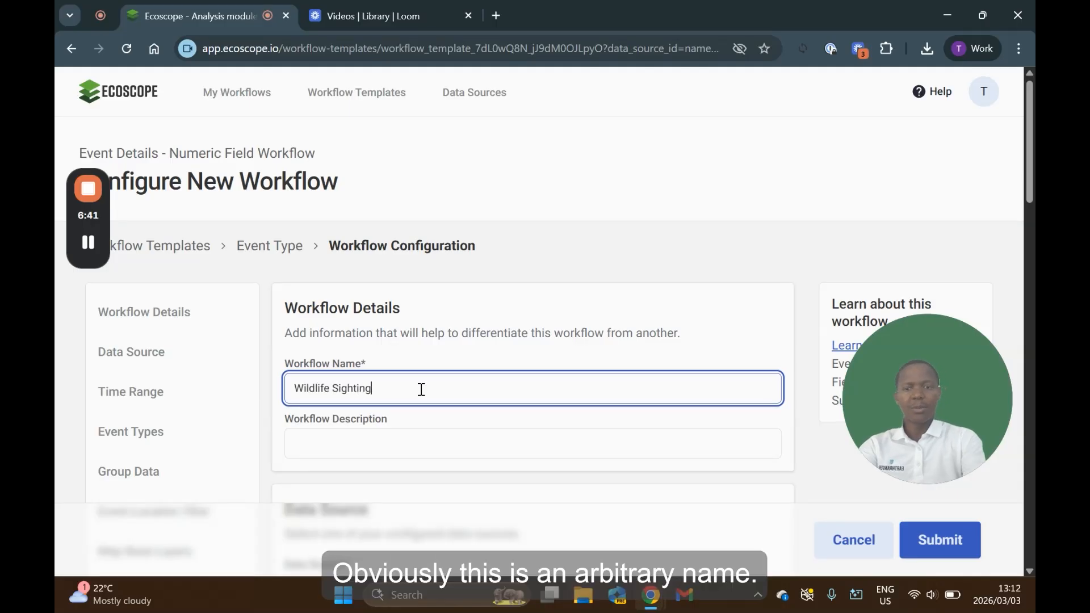
left_click(416, 439)
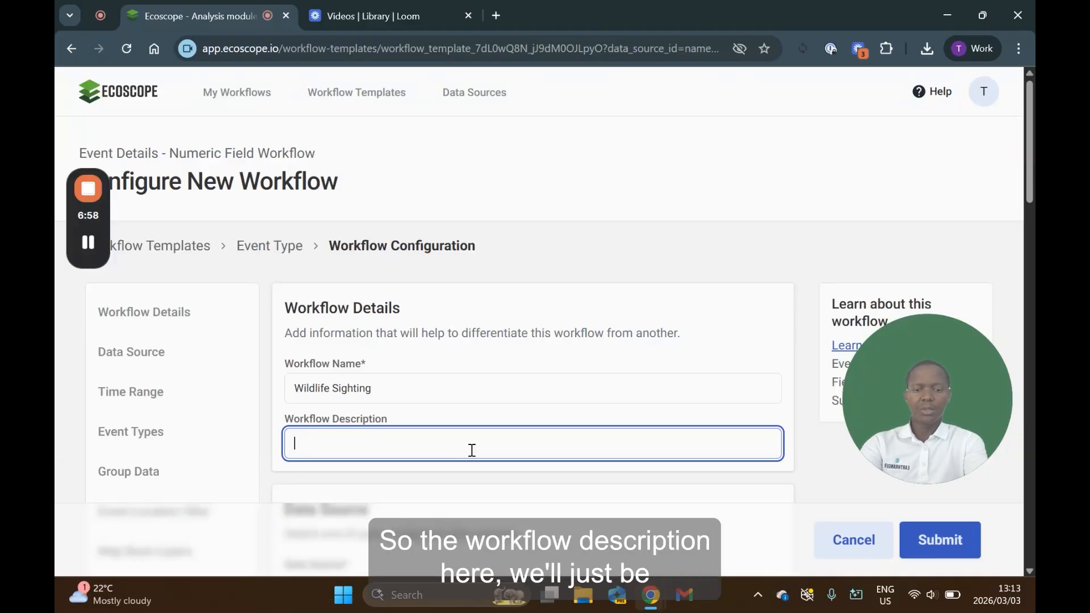
type("sighting ==")
key("BackSpace")
key("BackSpace")
key("BackSpace")
key("BackSpace")
key("BackSpace")
key("BackSpace")
key("BackSpace")
key("BackSpace")
key("BackSpace")
key("BackSpace")
key("BackSpace")
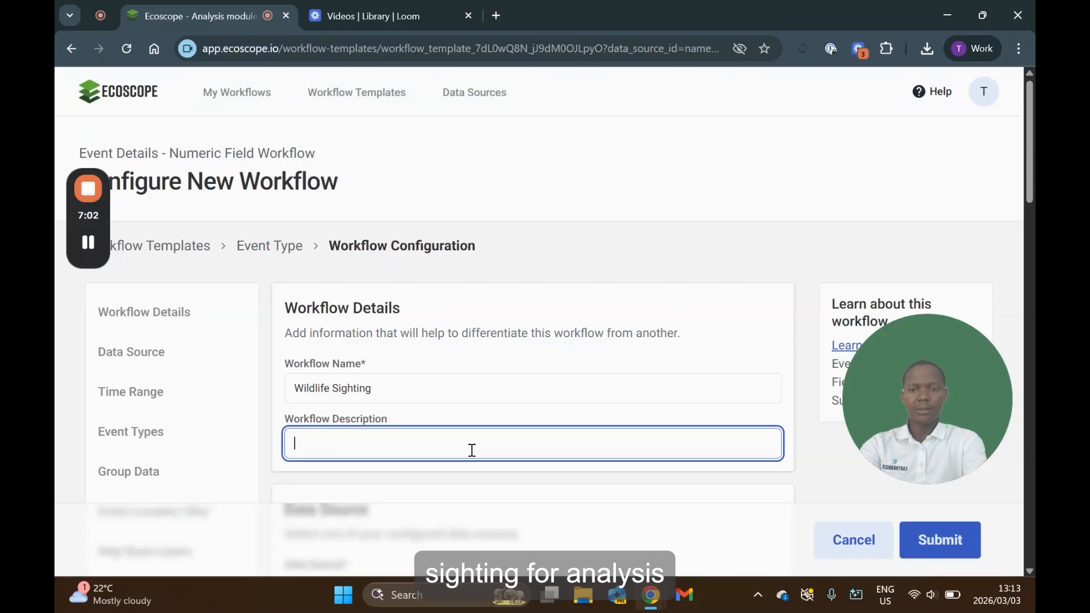
- Describe the workflow as "Analysis of sighting data for the past 6 years."
type("Analysis of sighting data for the past 6")
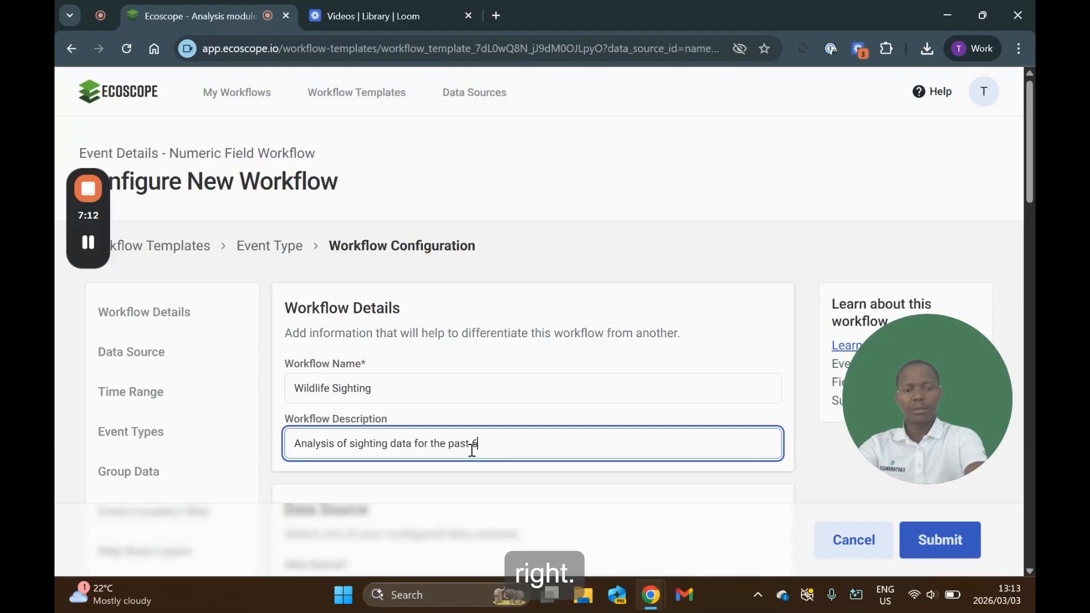
type(" years.")
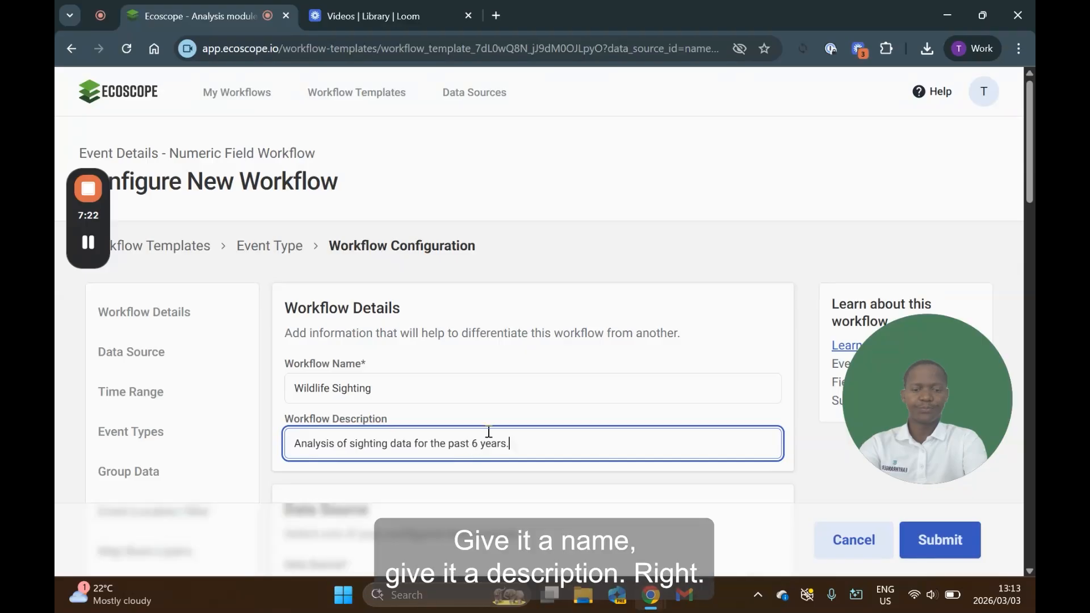
- Set the start of the analysis time range to 2020/07/01 00:00
scroll(486, 437, "down", 3)
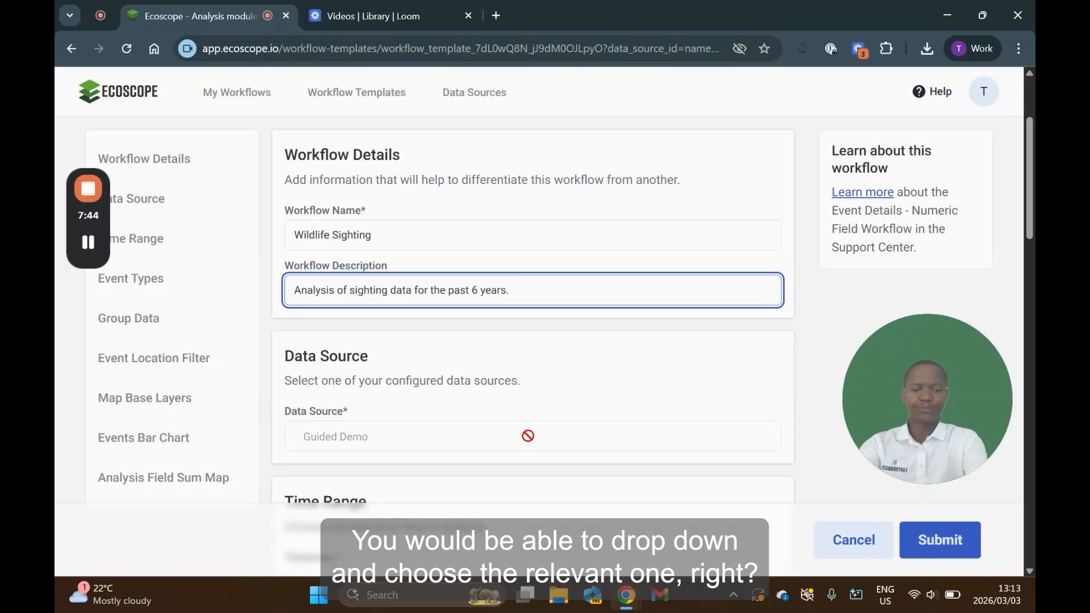
scroll(530, 436, "down", 1)
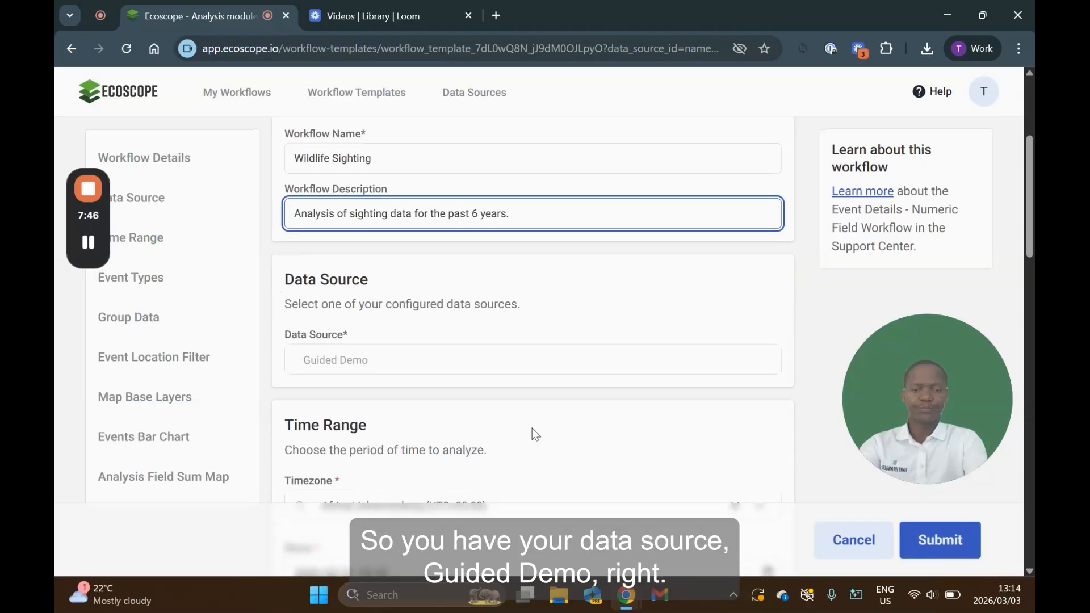
scroll(515, 354, "down", 1)
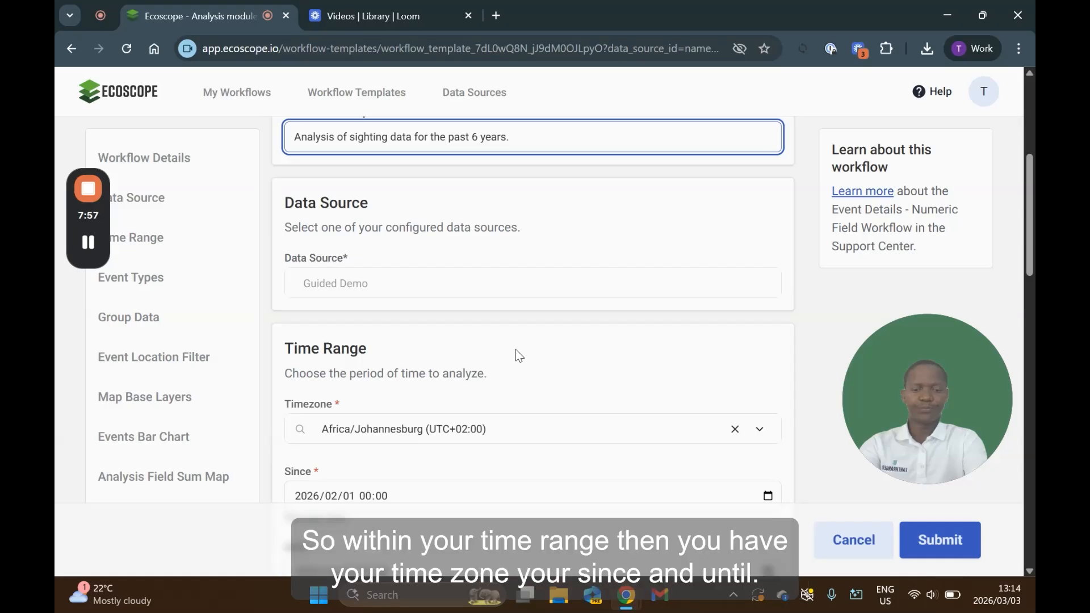
scroll(516, 350, "down", 1)
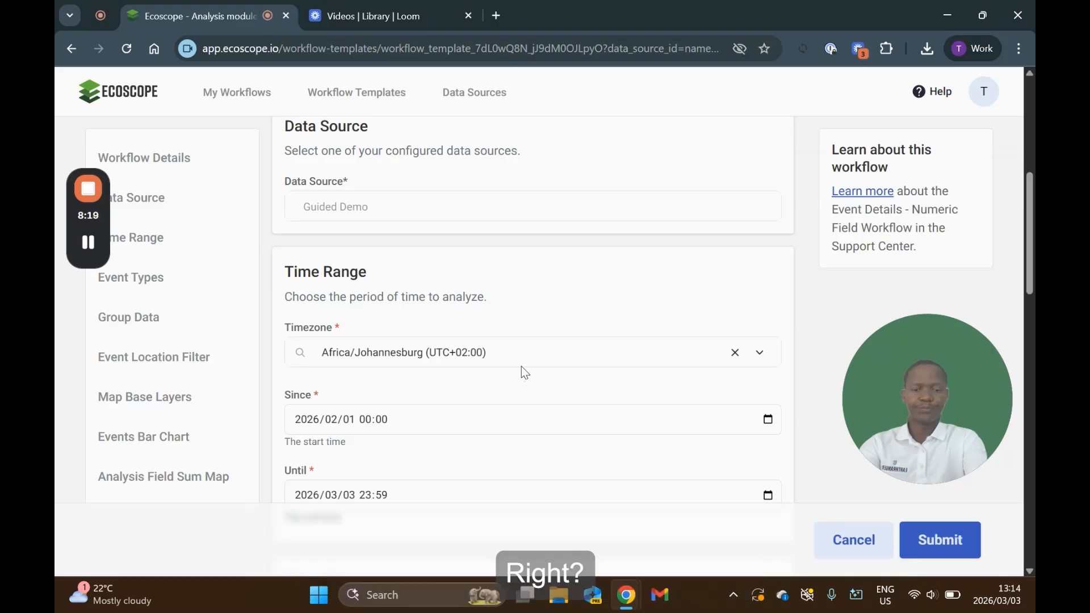
scroll(520, 366, "down", 1)
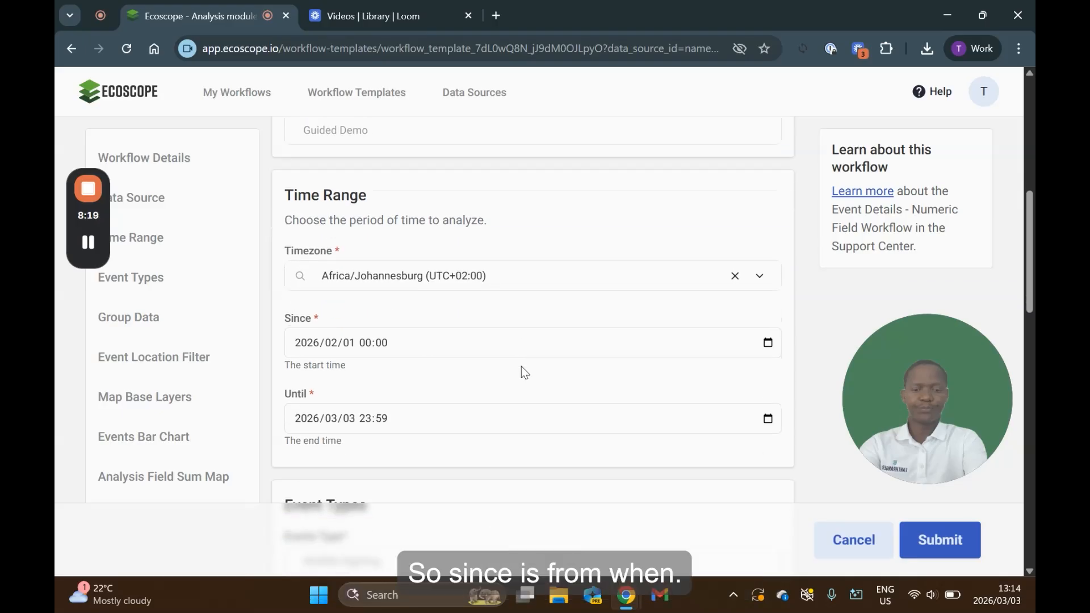
left_click(309, 345)
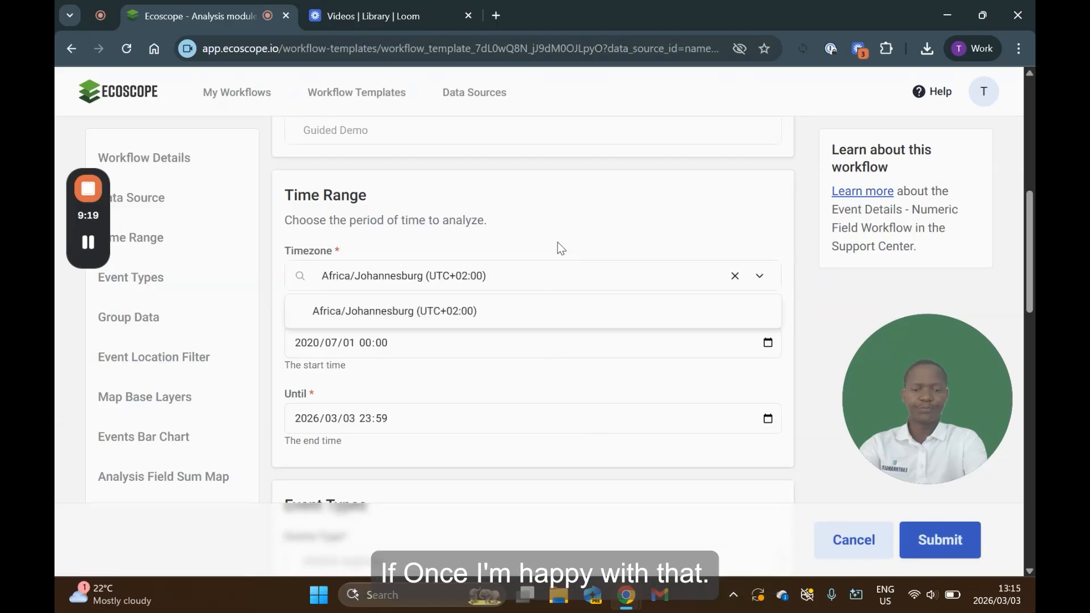
left_click(381, 343)
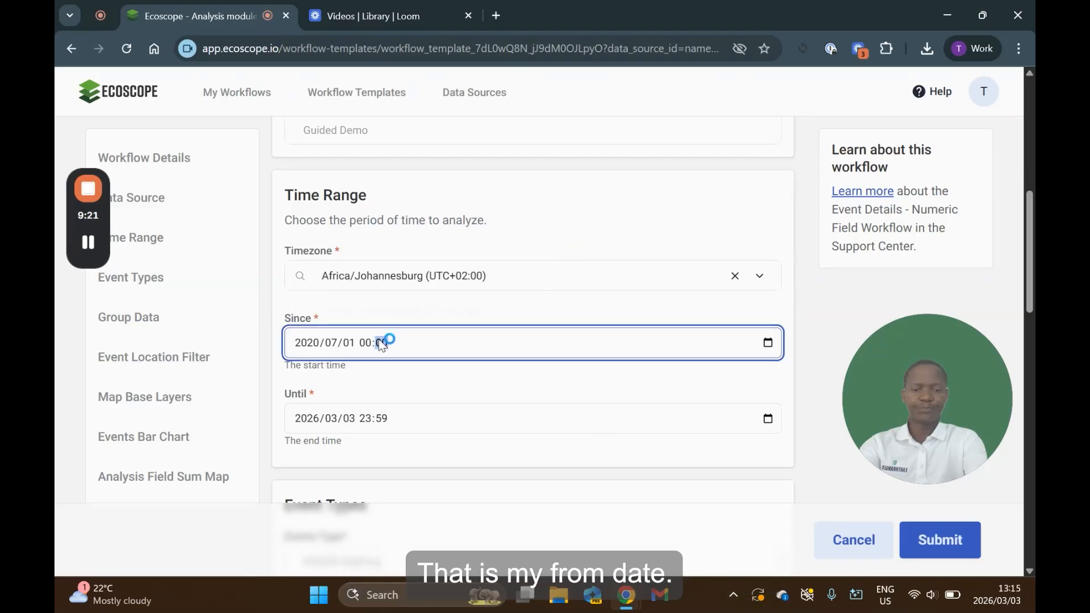
key("Tab")
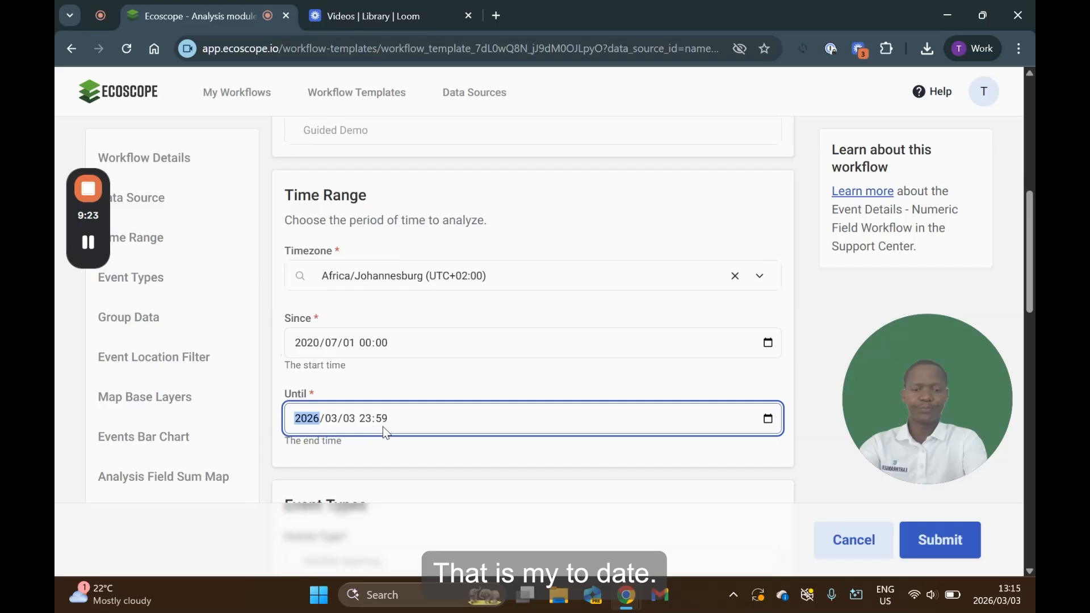
- Choose Count as the numeric field to analyze for the event type and highlight the help text below it
scroll(547, 470, "down", 3)
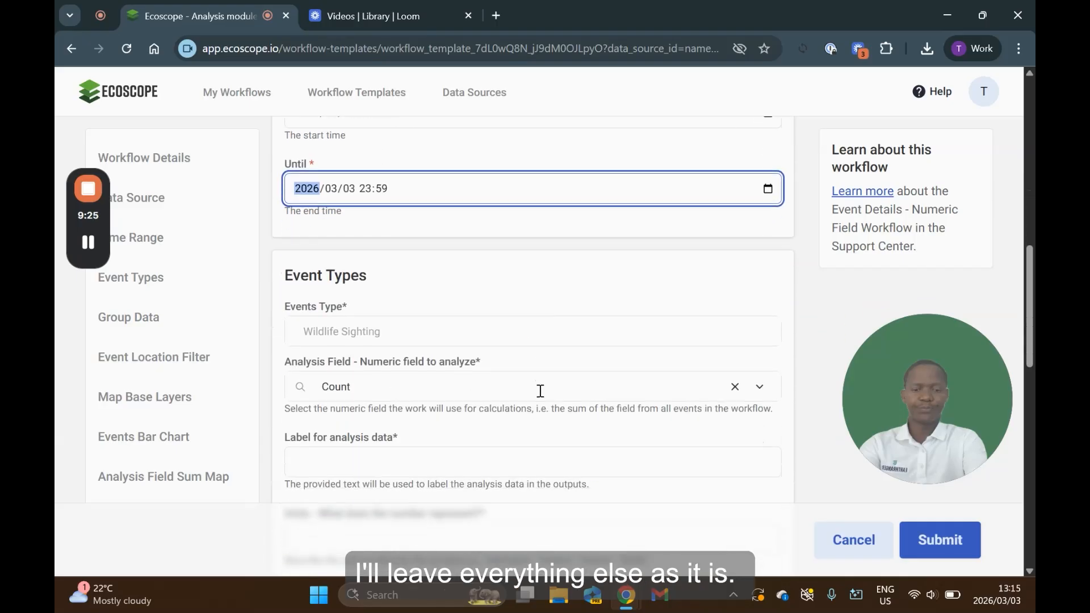
scroll(547, 373, "up", 3)
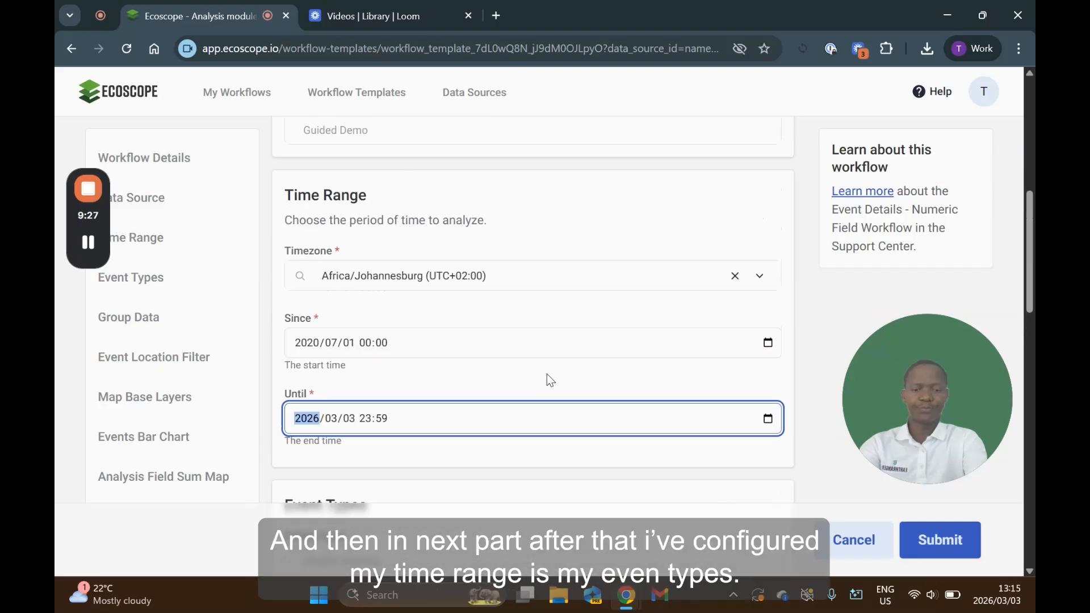
scroll(547, 374, "down", 4)
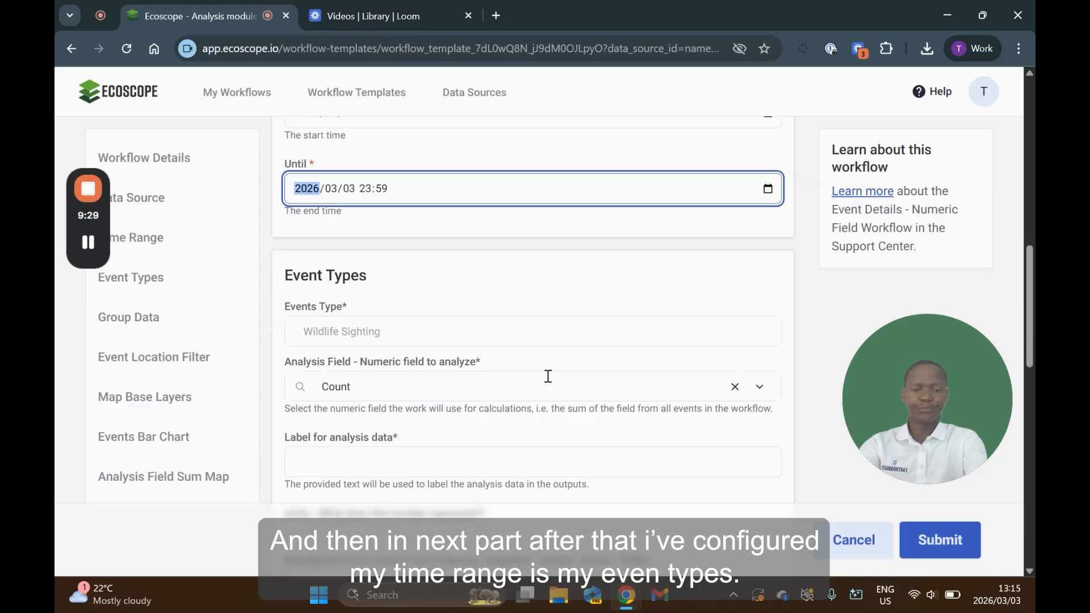
scroll(548, 376, "down", 1)
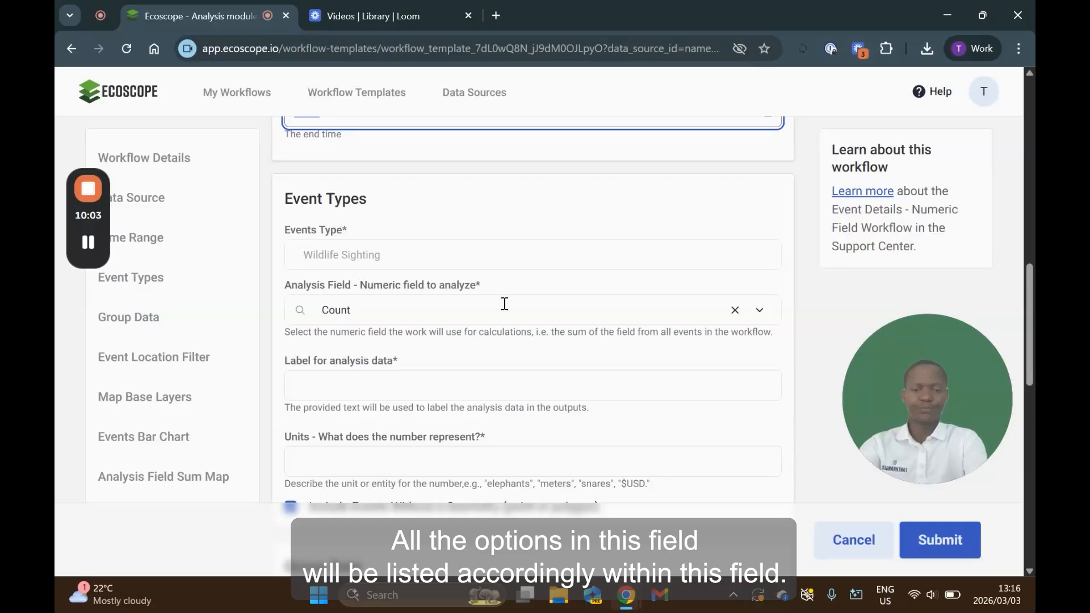
left_click(760, 317)
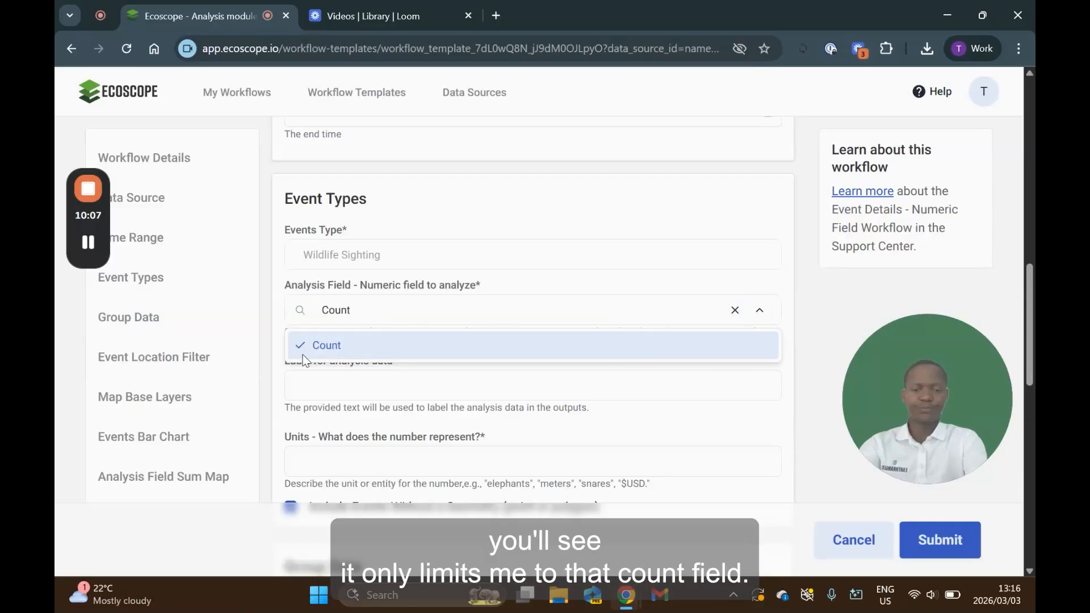
left_click(349, 347)
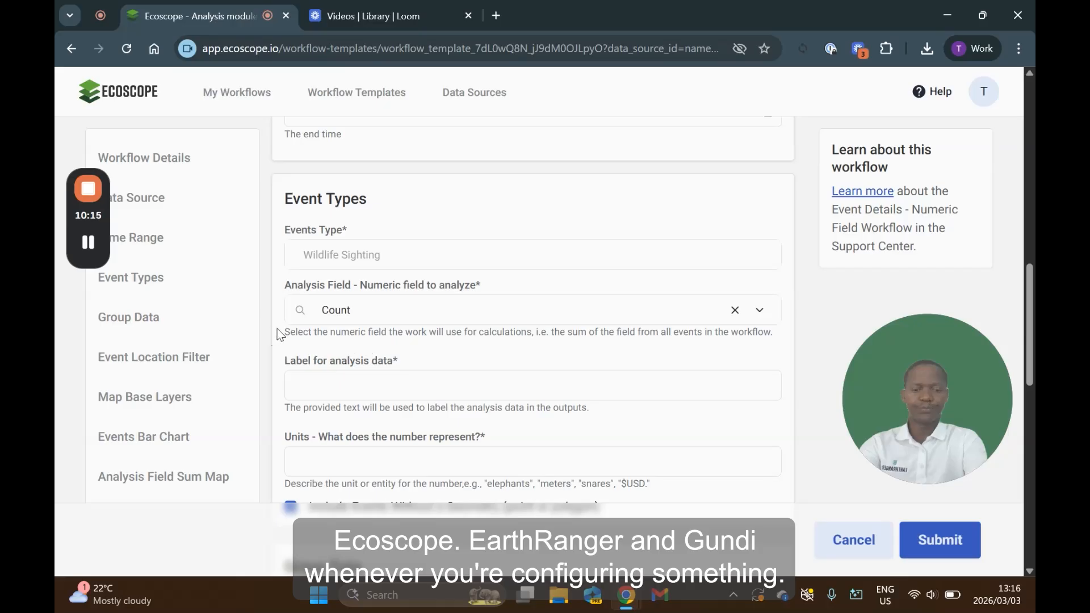
left_click_drag(284, 334, 770, 335)
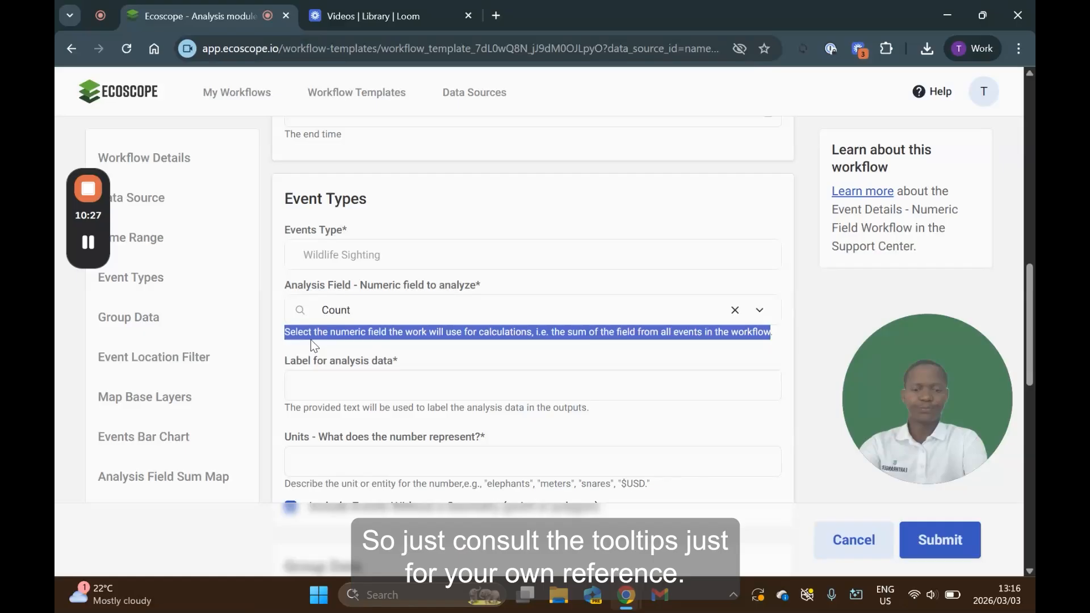
- Label the analysis data "Sightings" and enter "Animal Sightings" as its units
left_click(413, 356)
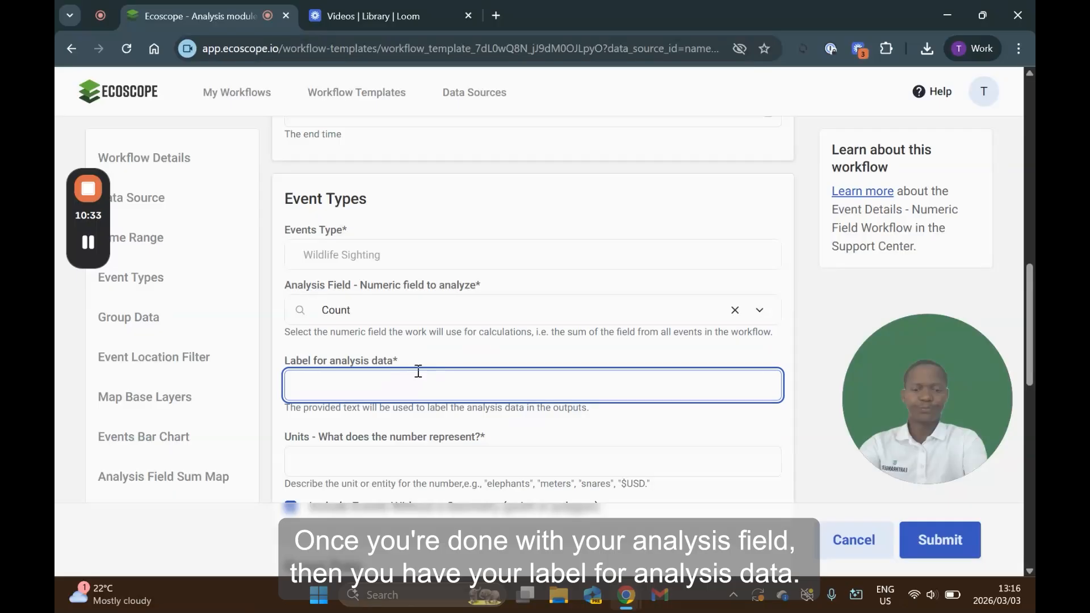
type("Sightings")
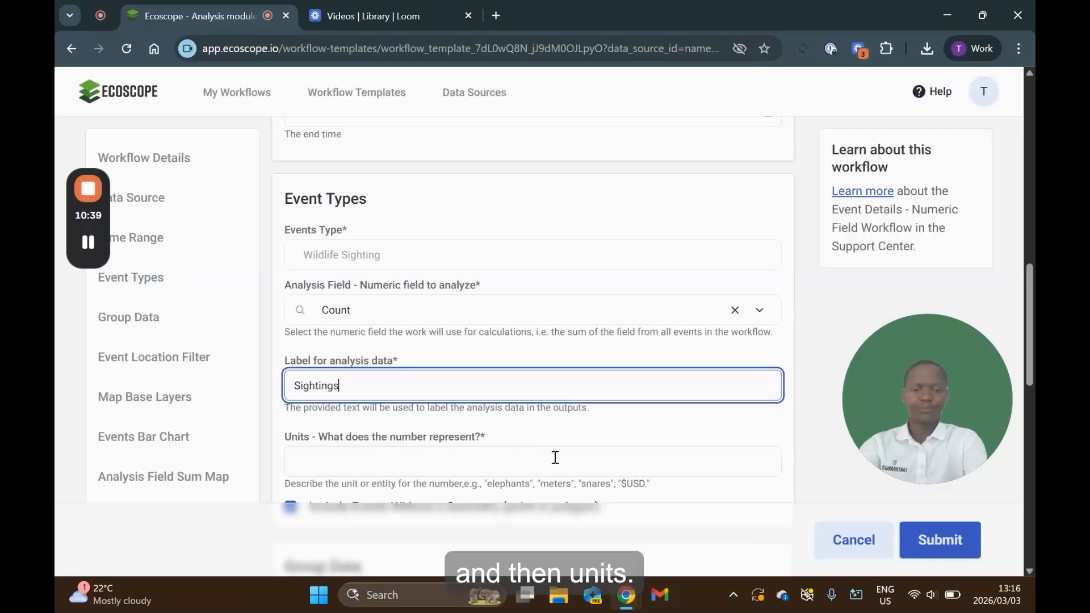
scroll(574, 437, "down", 1)
left_click(509, 381)
type("Ani")
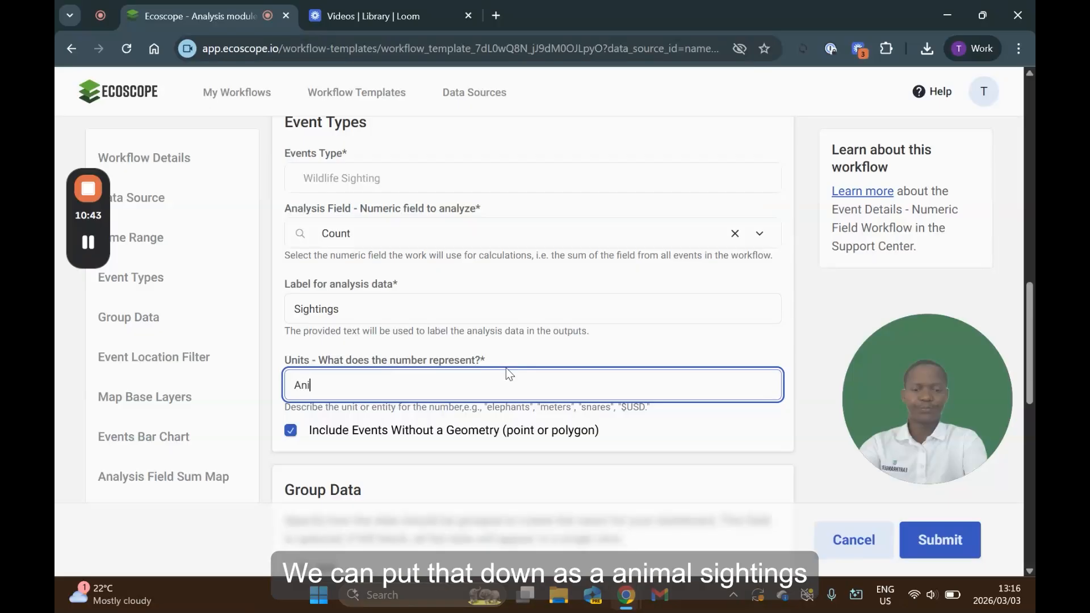
type("mal Sightings")
- Group the workflow data by Category, using Event Type Category
scroll(506, 368, "down", 1)
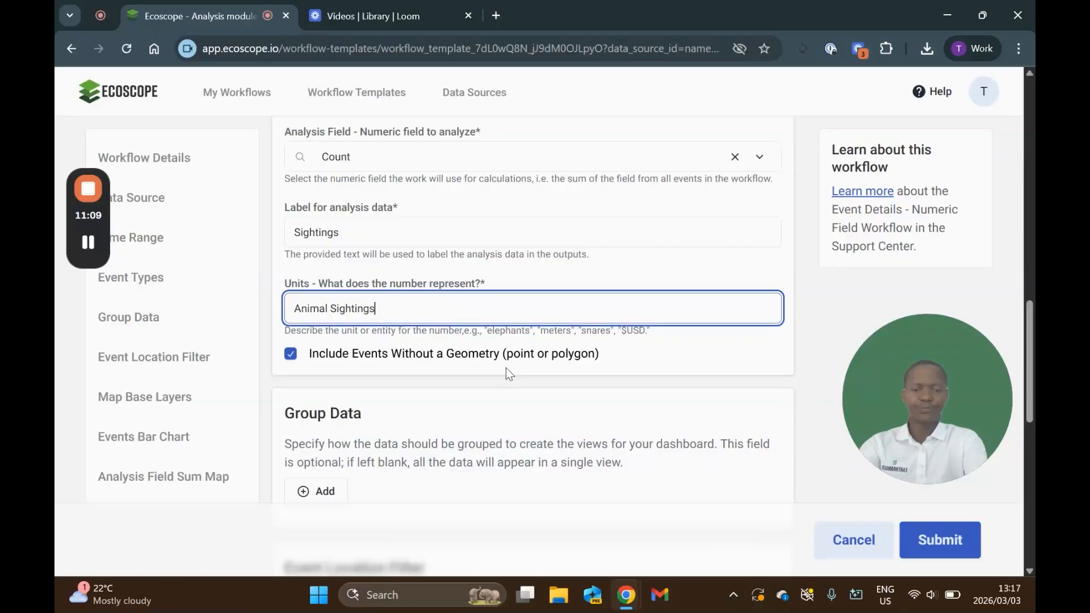
scroll(512, 355, "down", 1)
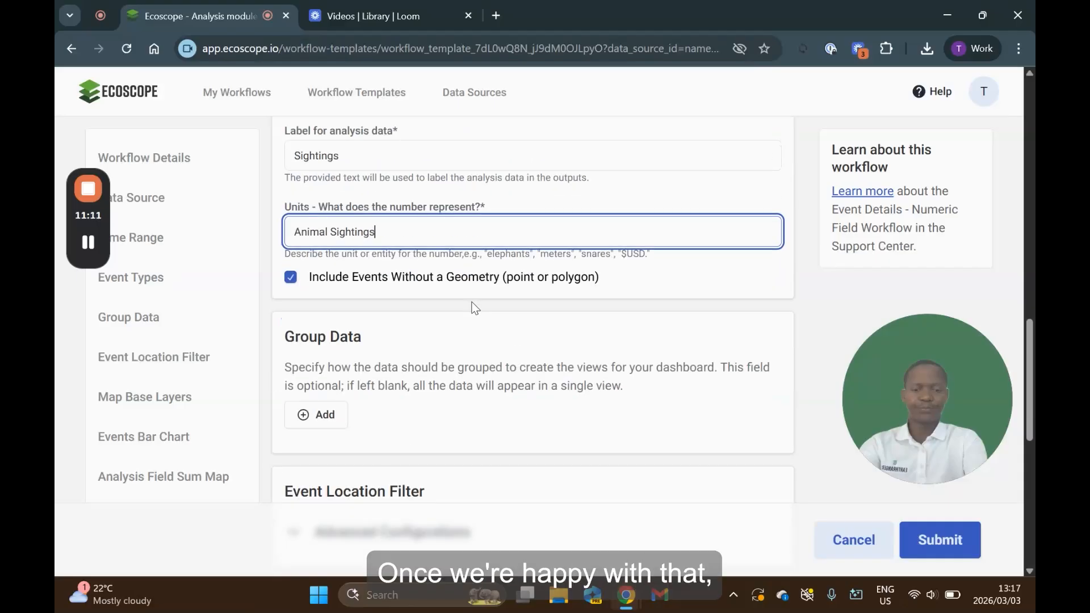
scroll(473, 304, "down", 1)
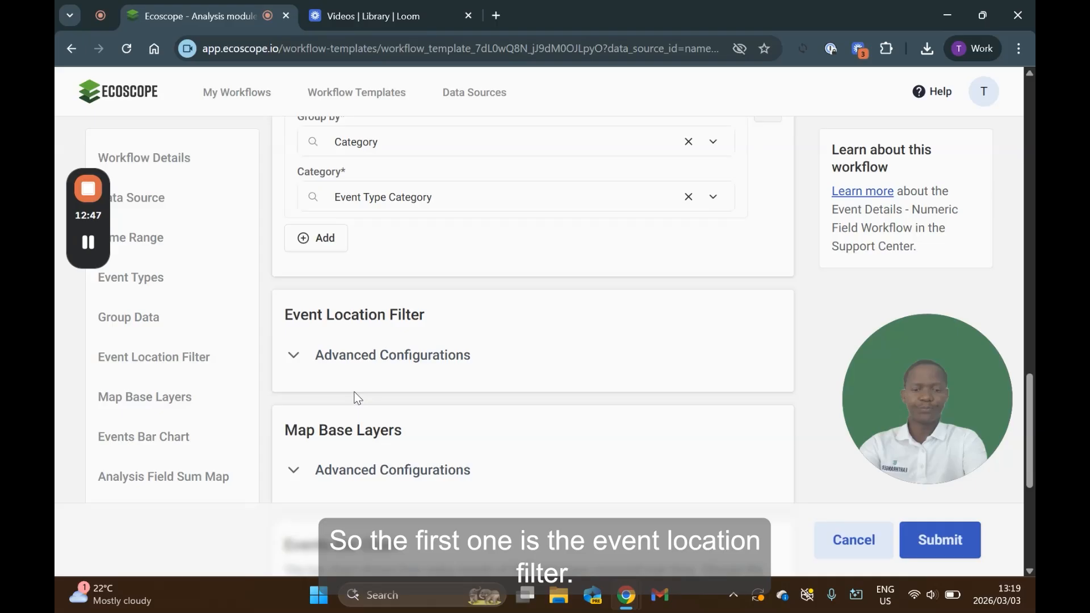
- Review the bounding box settings in the advanced configurations of the Event Location Filter
left_click(294, 358)
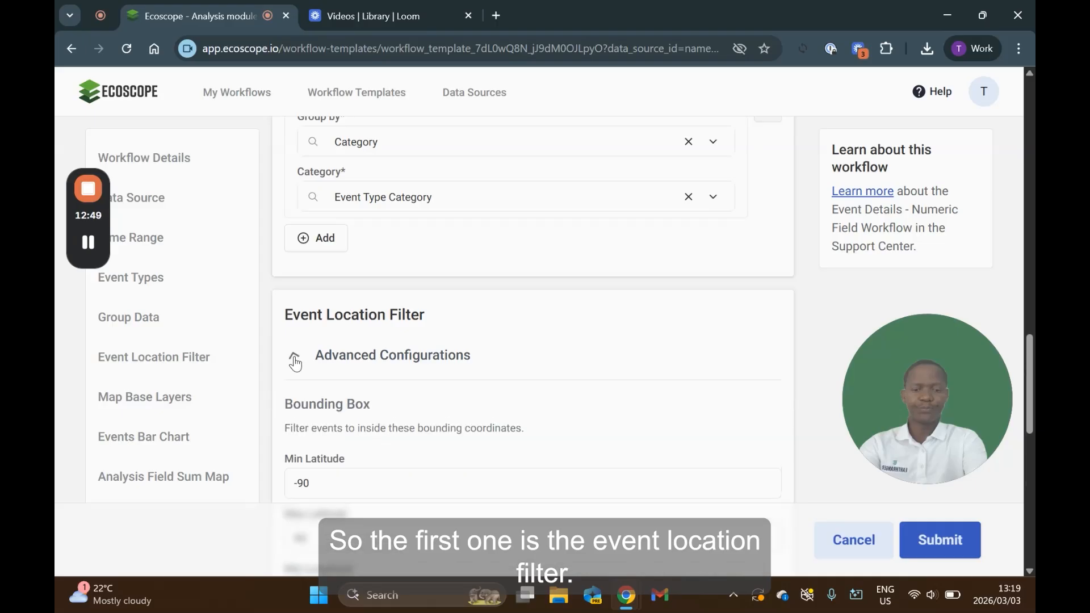
scroll(296, 364, "down", 3)
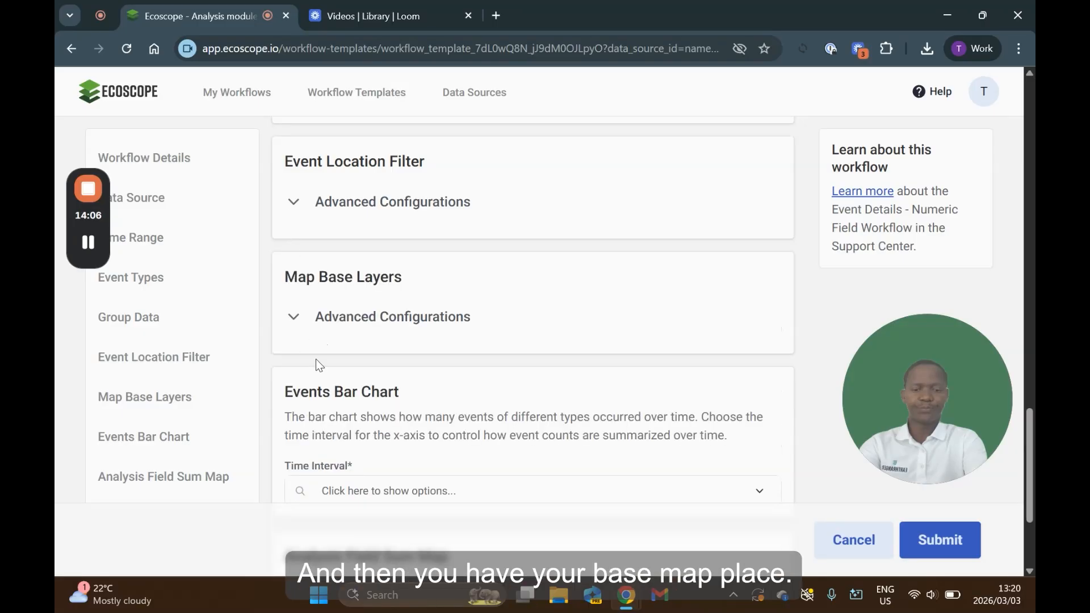
- Review the preset Terrain and Satellite layers in the advanced configurations of Map Base Layers
left_click(294, 320)
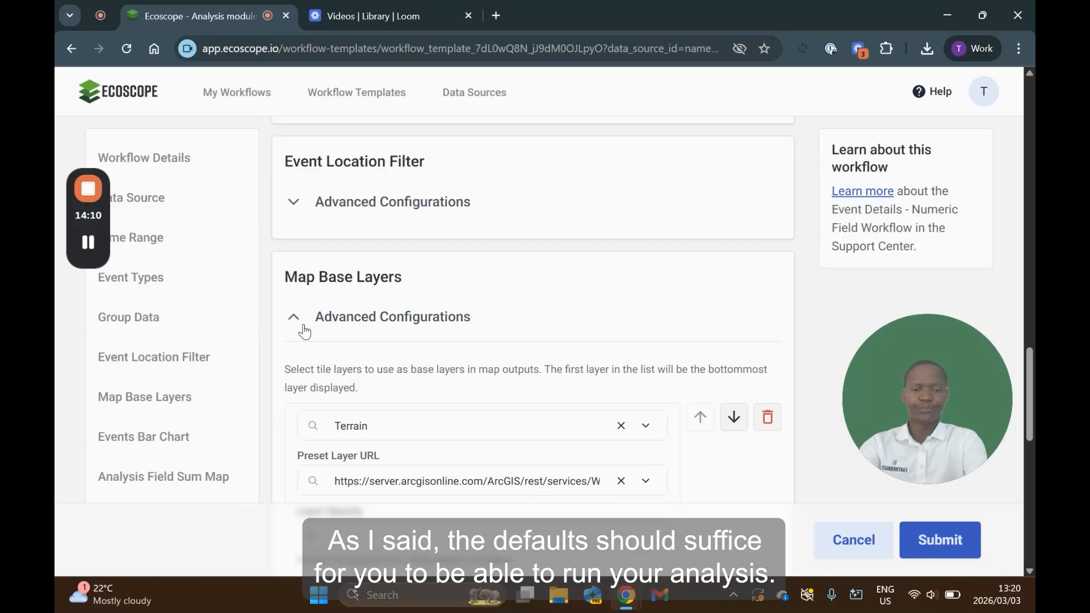
scroll(307, 328, "down", 3)
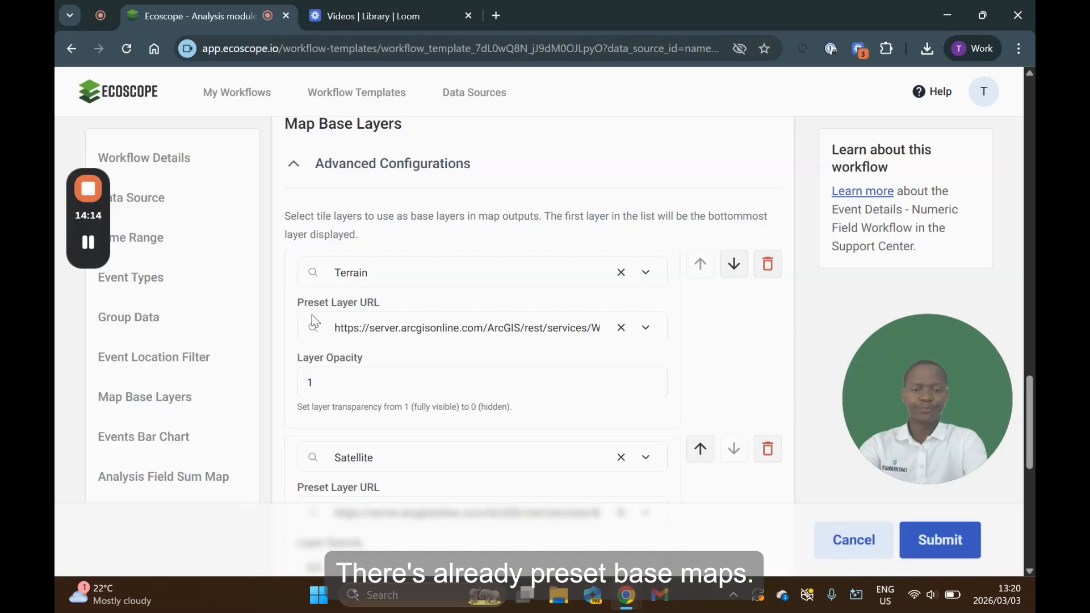
scroll(312, 313, "down", 1)
scroll(312, 312, "down", 3)
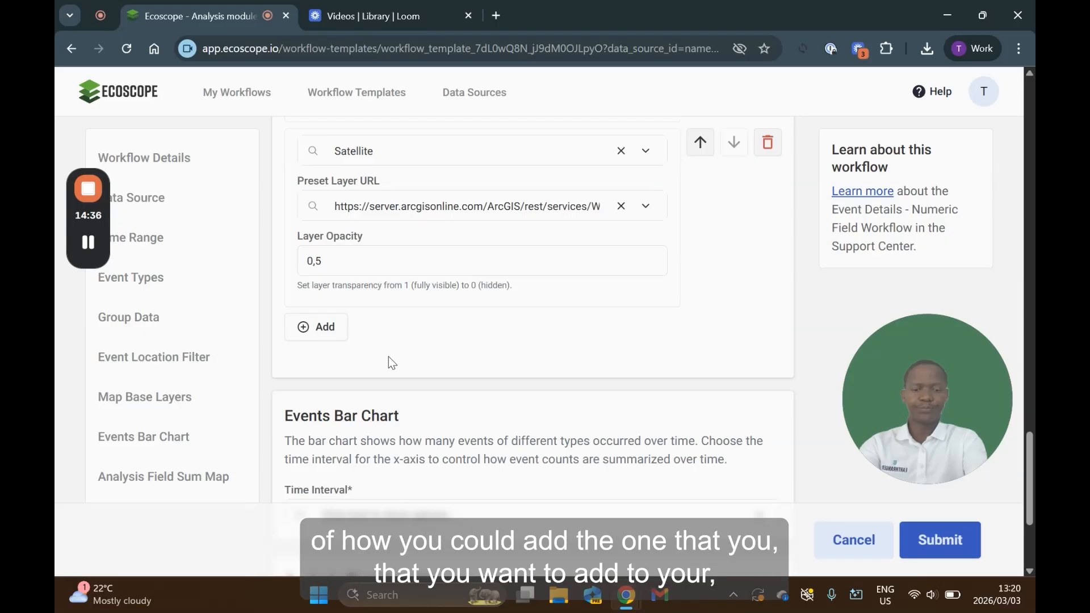
scroll(389, 356, "up", 2)
scroll(392, 357, "up", 5)
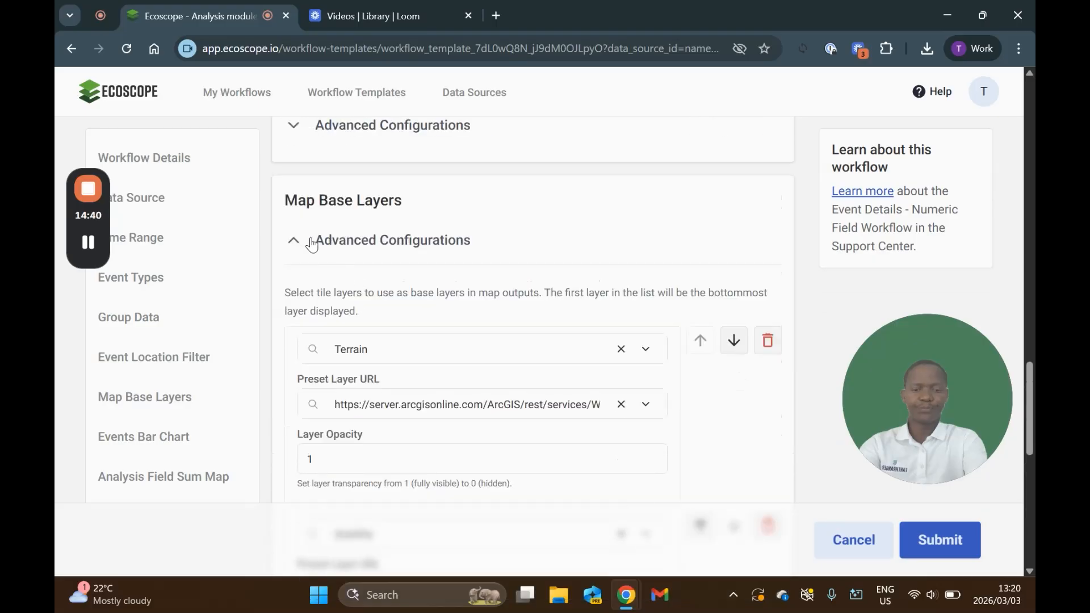
left_click(294, 241)
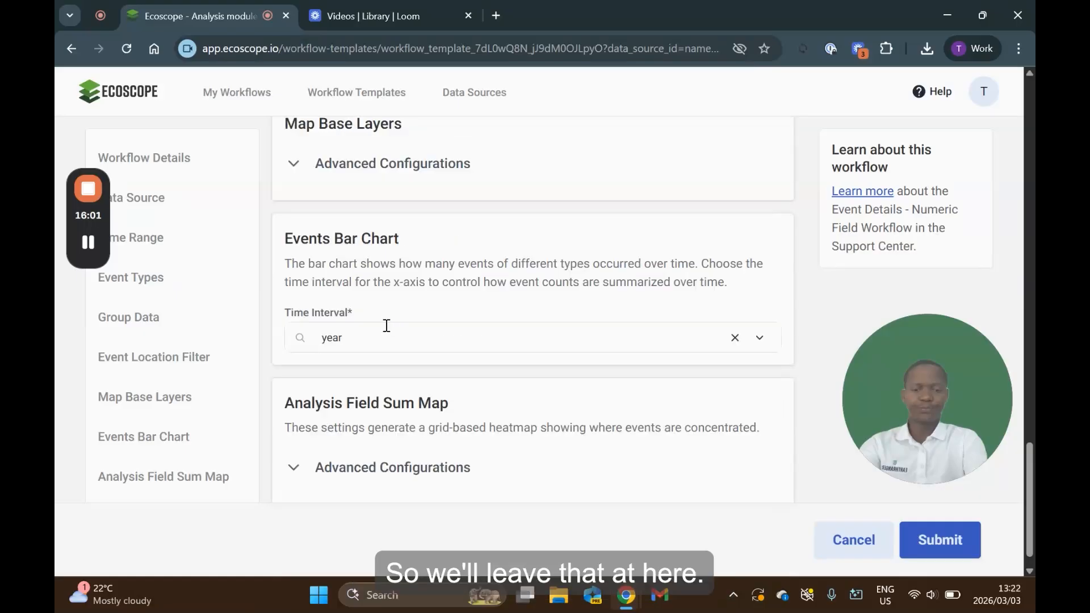
- Submit the completed workflow configuration and run the Wildlife Sighting workflow
scroll(389, 335, "down", 1)
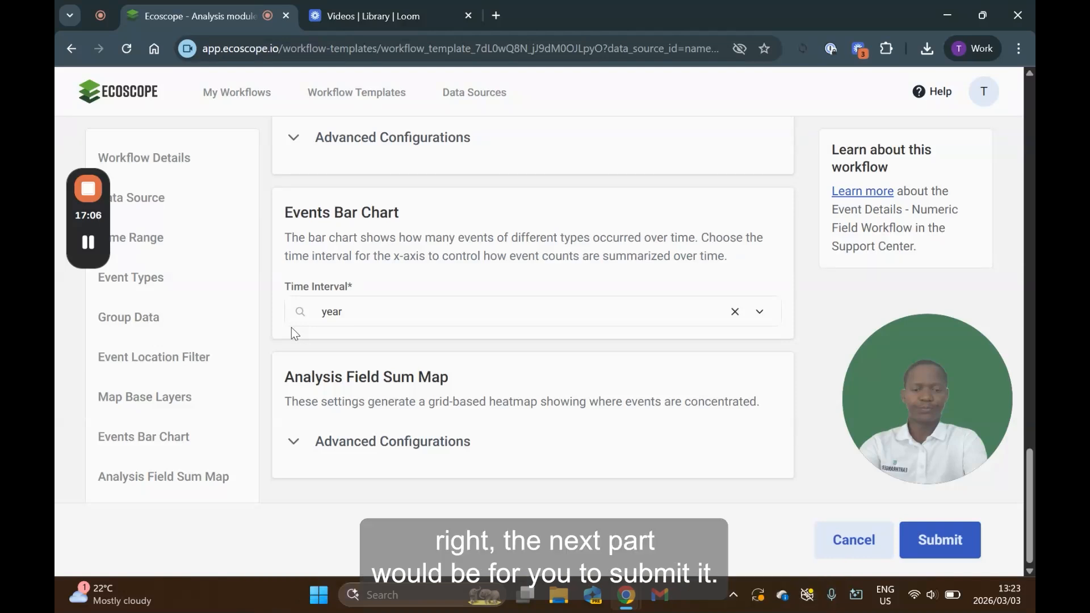
left_click(940, 554)
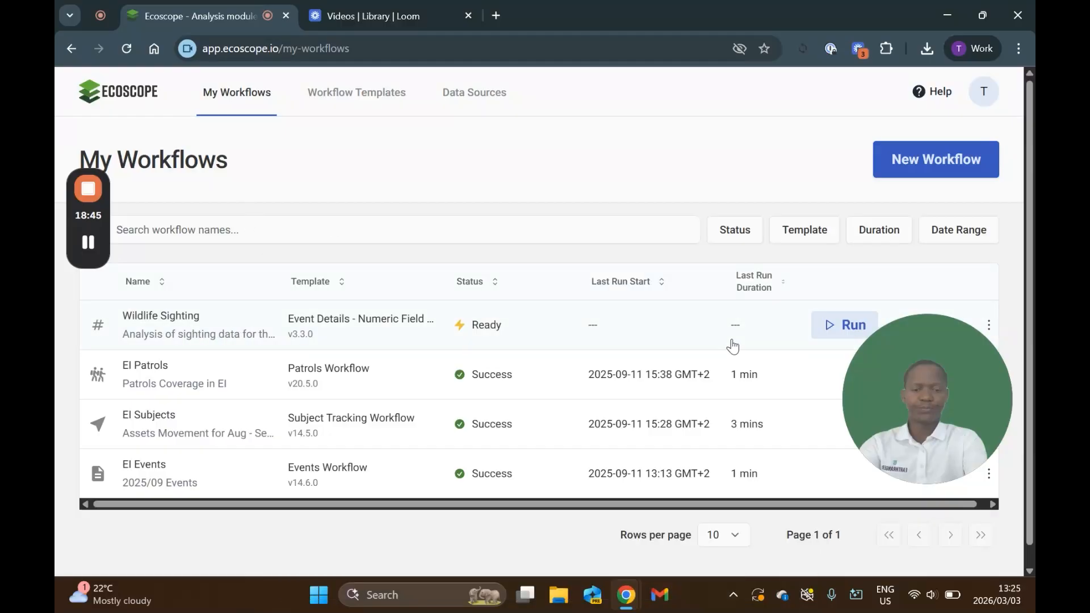
left_click(846, 325)
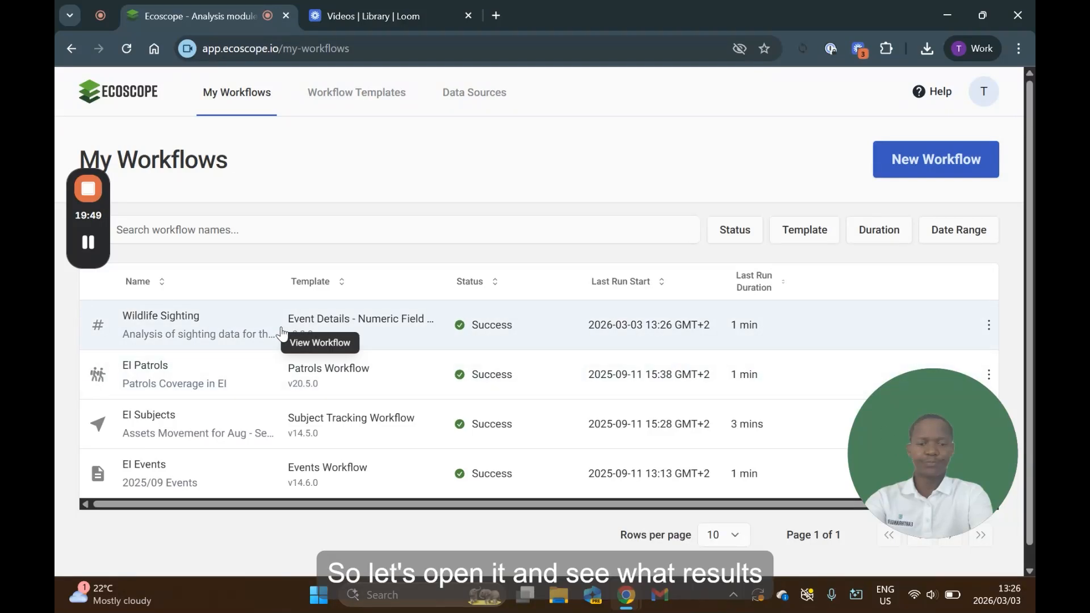
- Open the Wildlife Sighting results and examine the context summary, event count, sightings statistics and Proportion of Sightings chart
left_click(287, 336)
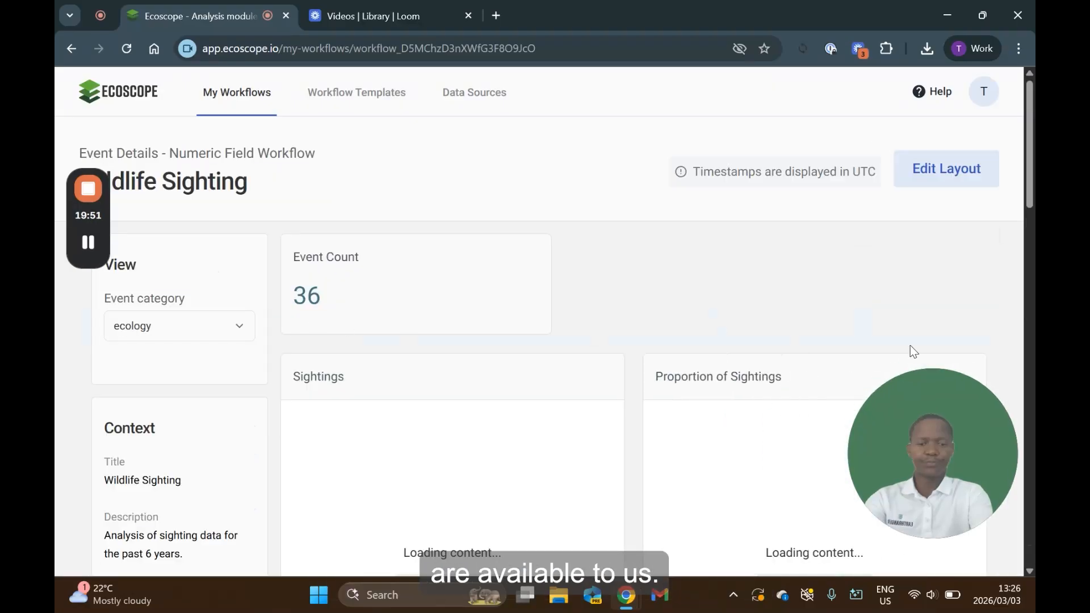
left_click_drag(931, 399, 896, 188)
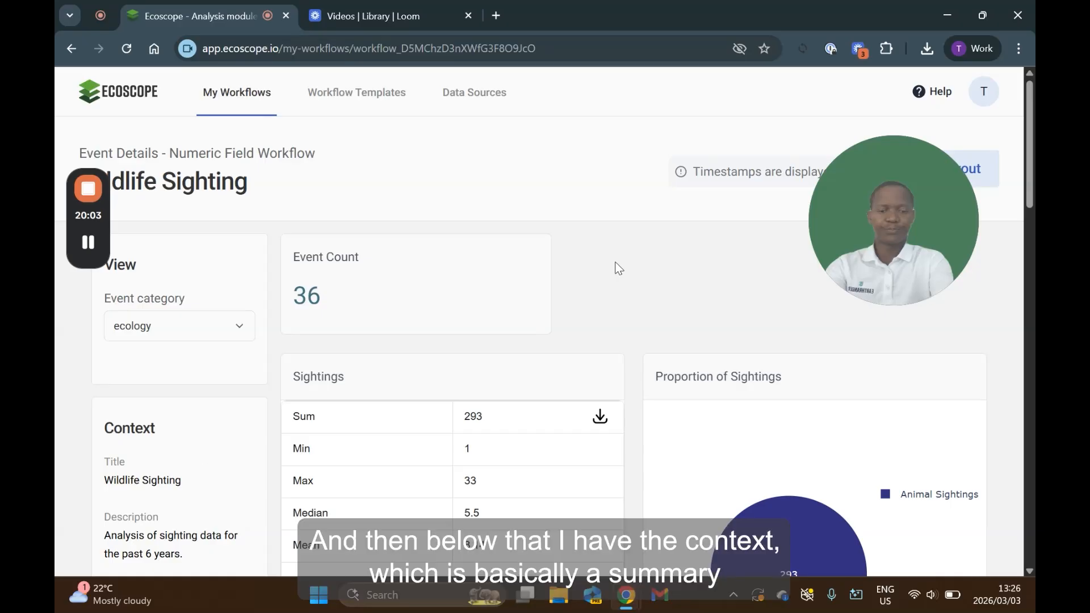
scroll(137, 470, "down", 1)
scroll(137, 470, "down", 1)
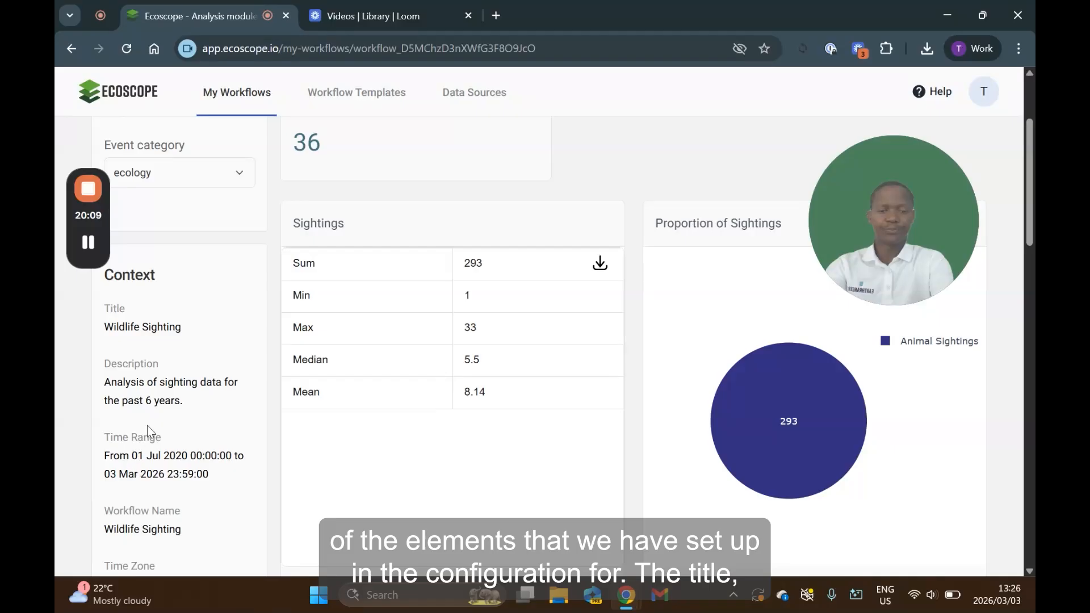
scroll(148, 427, "down", 1)
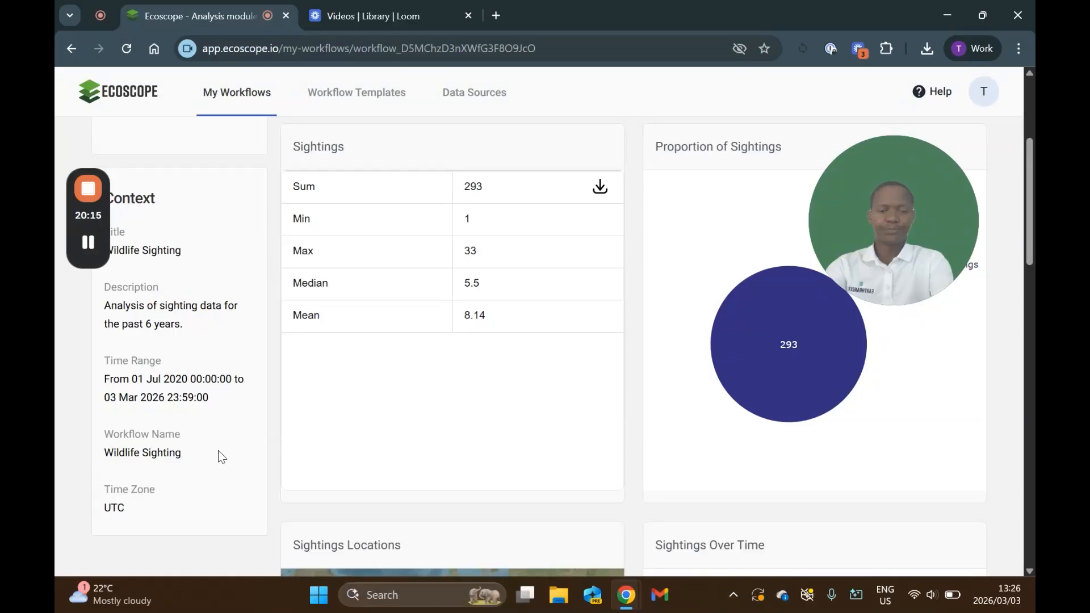
scroll(218, 450, "up", 3)
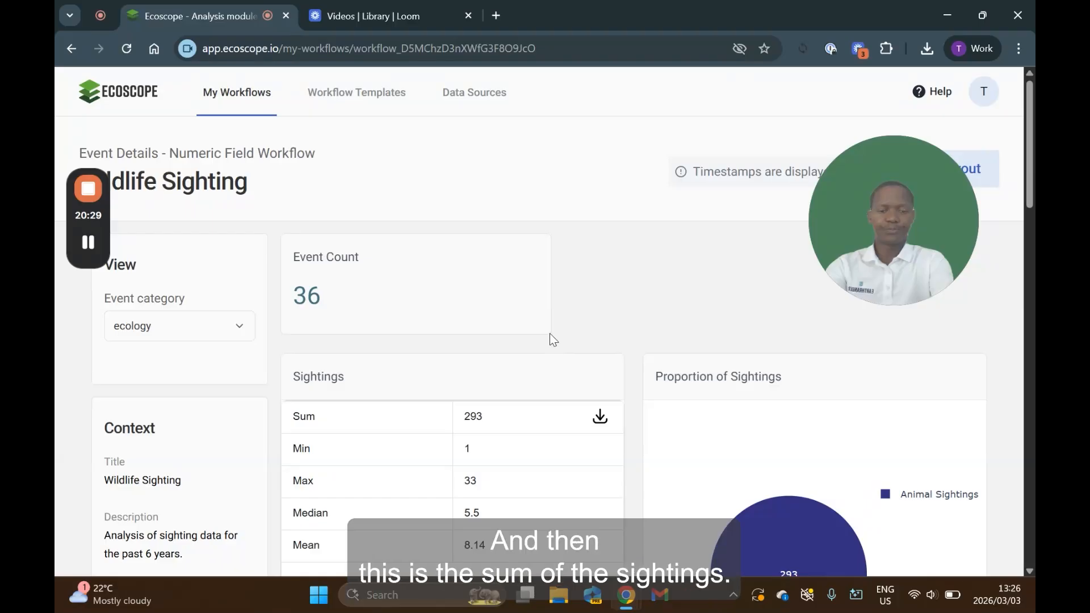
scroll(550, 335, "down", 2)
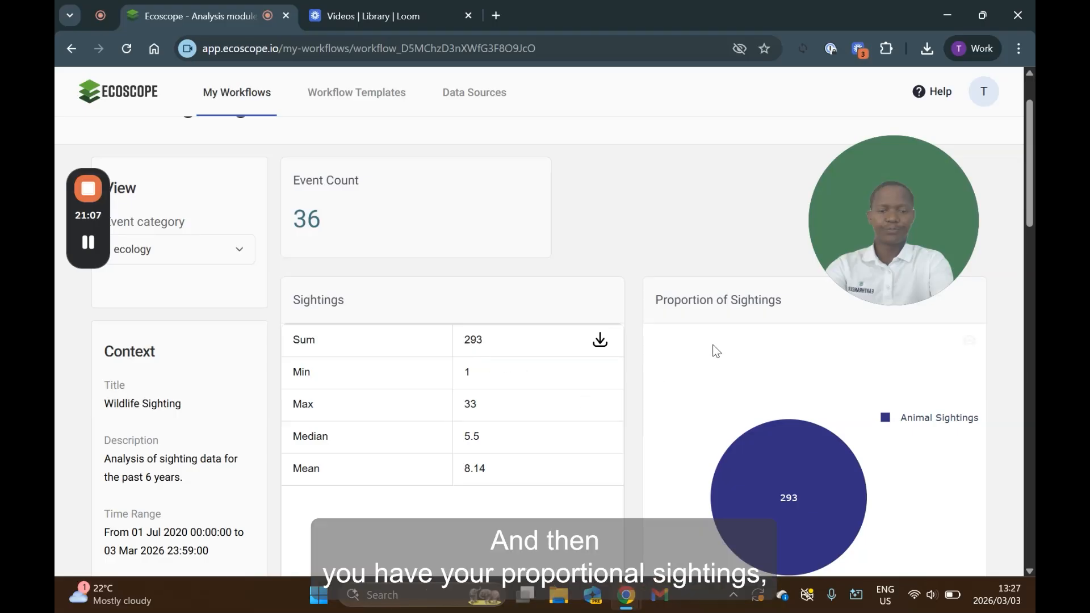
scroll(827, 382, "down", 1)
scroll(829, 382, "up", 1)
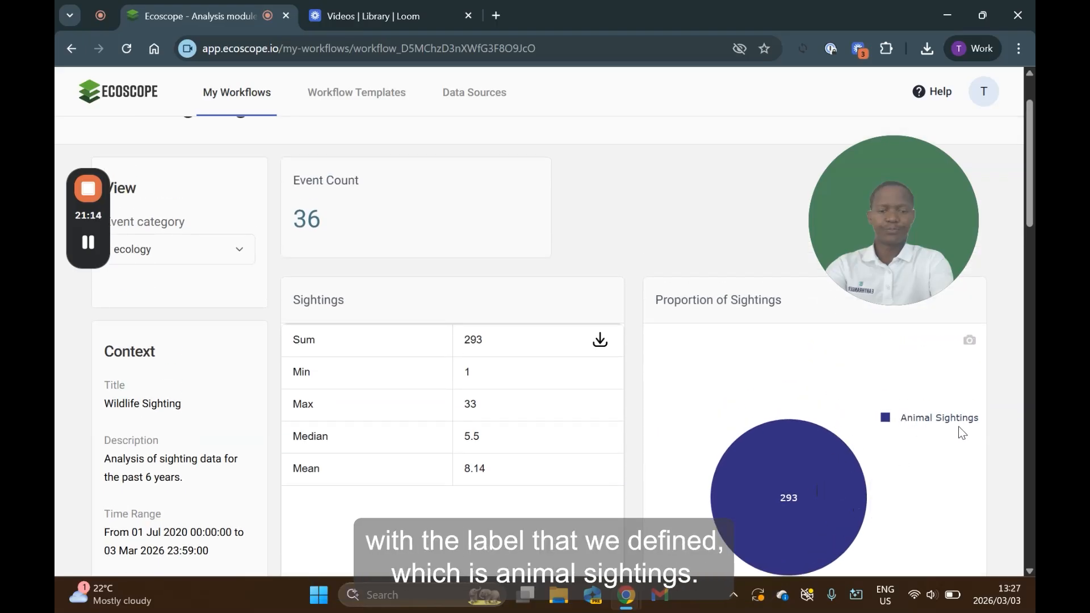
- Inspect the event details of the Central African sighting markers on the Sightings Locations map
scroll(958, 427, "down", 1)
scroll(959, 428, "down", 4)
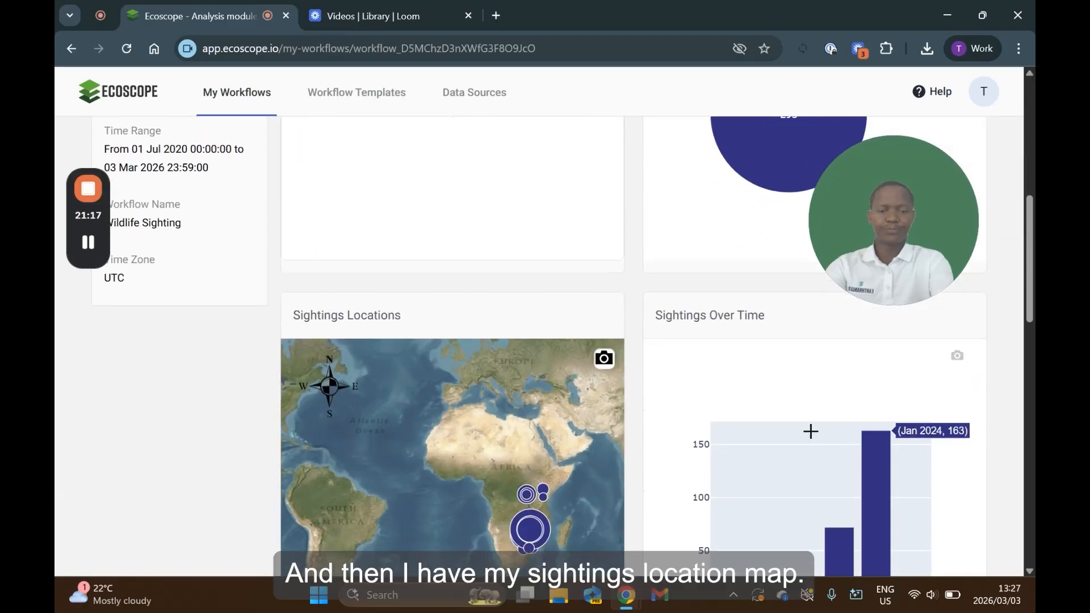
scroll(750, 429, "down", 1)
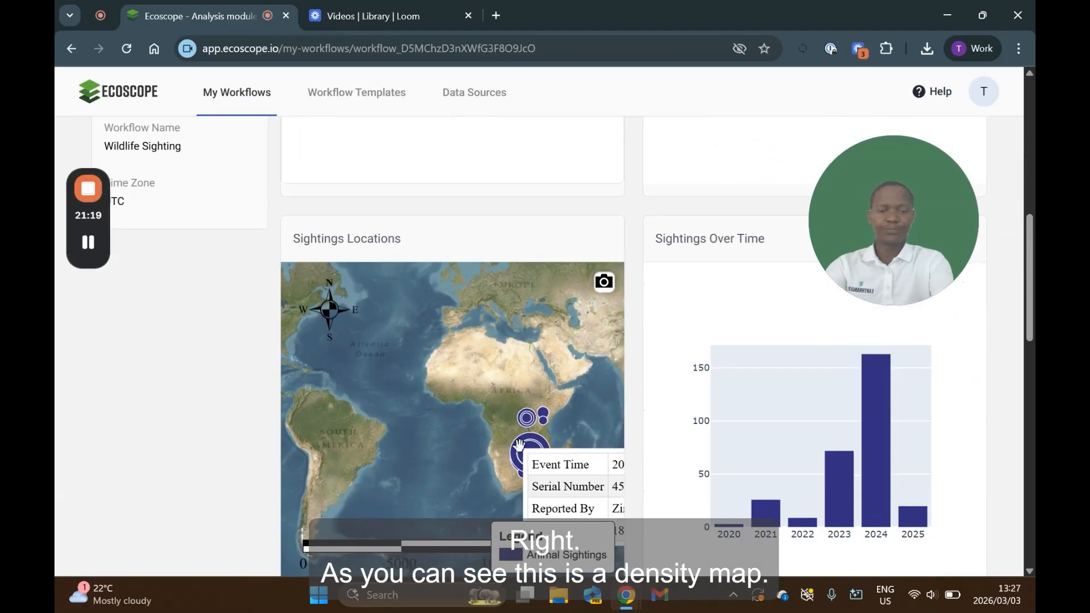
mouse_move(525, 420)
mouse_move(525, 421)
left_mouse_down()
mouse_move(469, 402)
mouse_move(357, 396)
left_mouse_up()
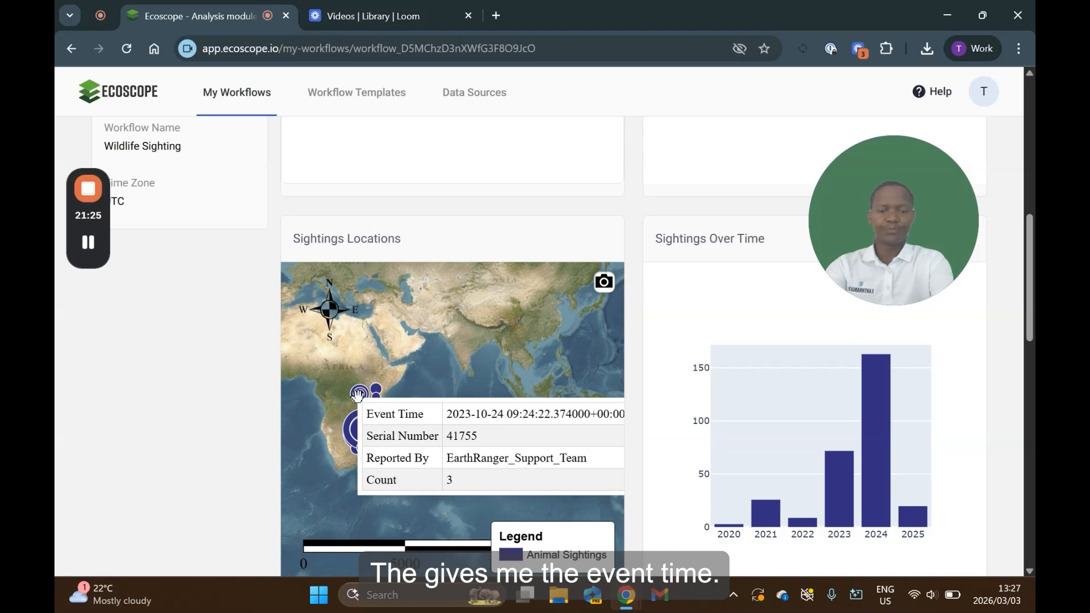
mouse_move(358, 395)
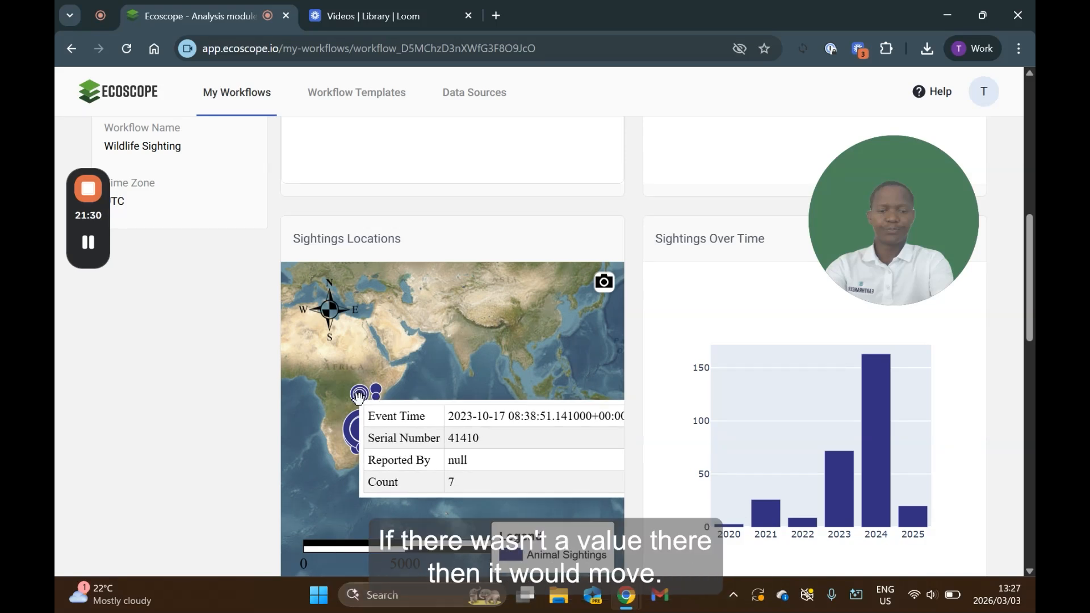
mouse_move(361, 394)
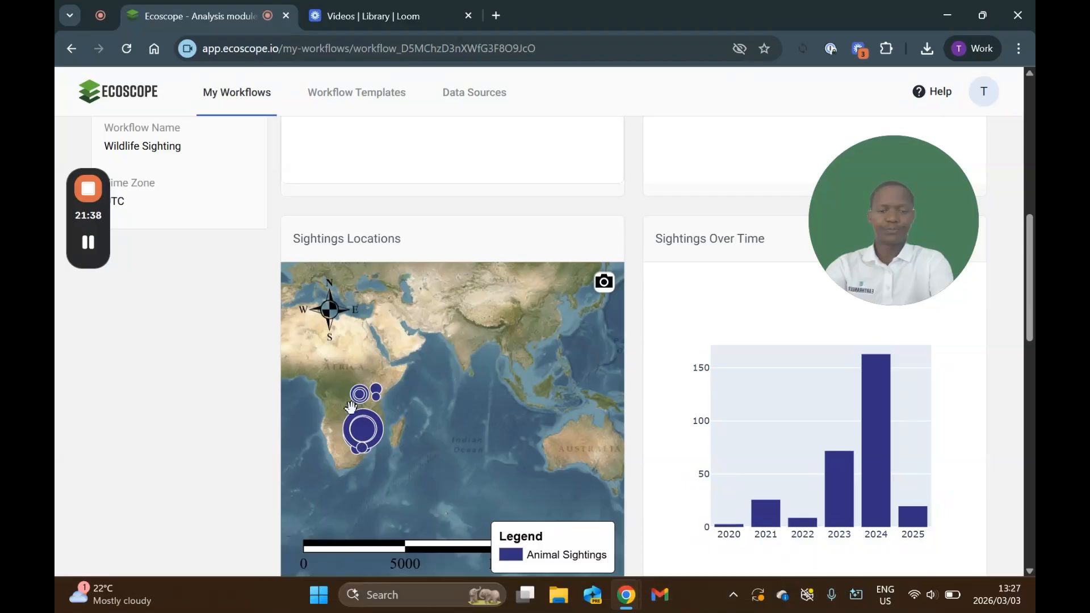
- Examine the individual sighting markers in Kenya and near Kigali close up on the Sightings Locations map
scroll(366, 397, "up", 5)
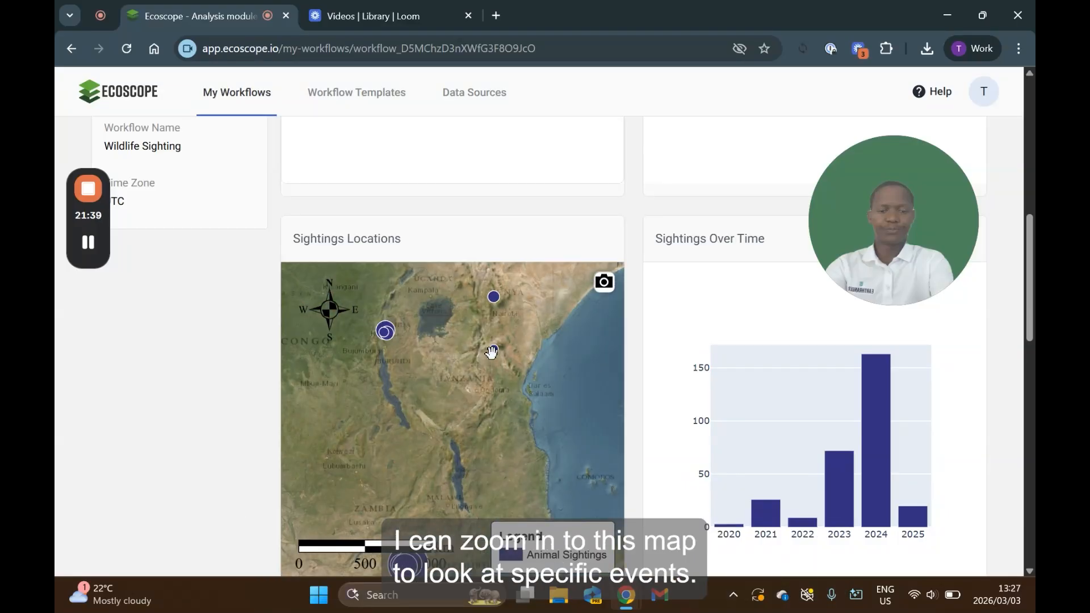
left_click_drag(491, 303, 439, 342)
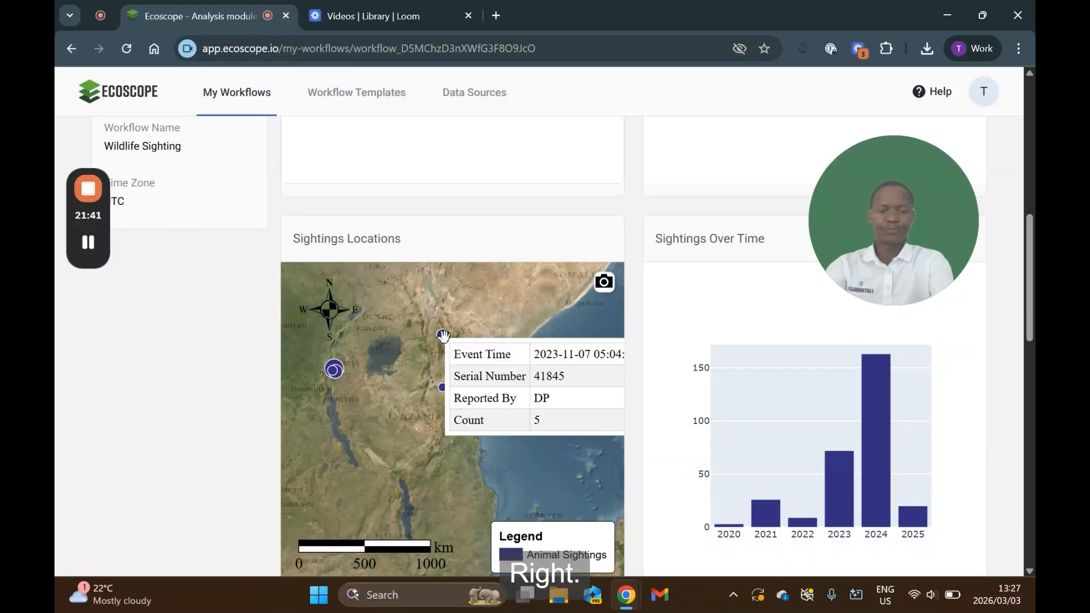
scroll(441, 336, "up", 2)
scroll(442, 335, "up", 4)
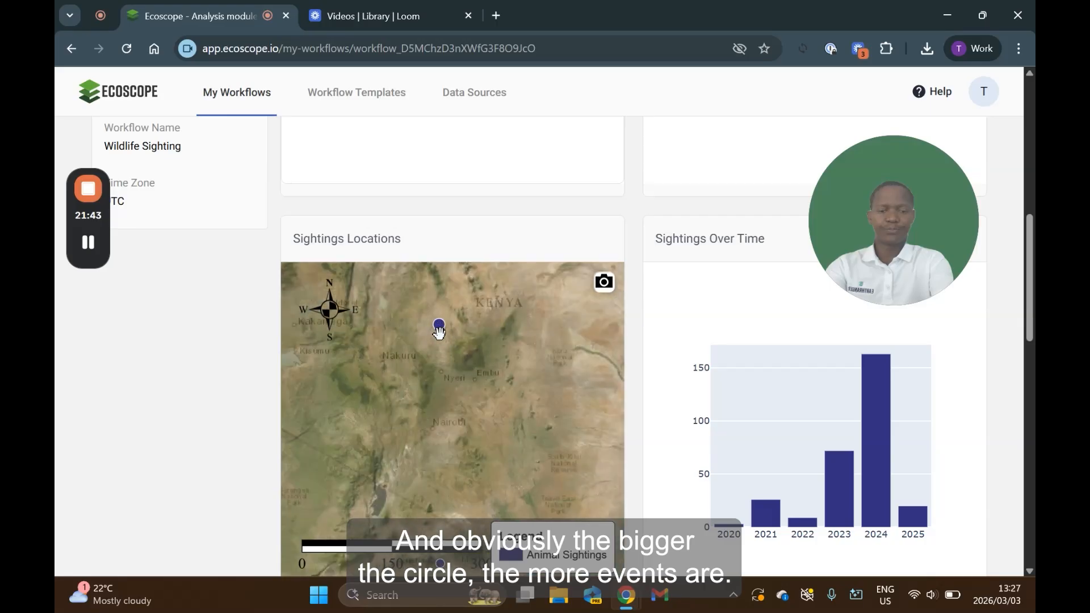
scroll(433, 364, "down", 6)
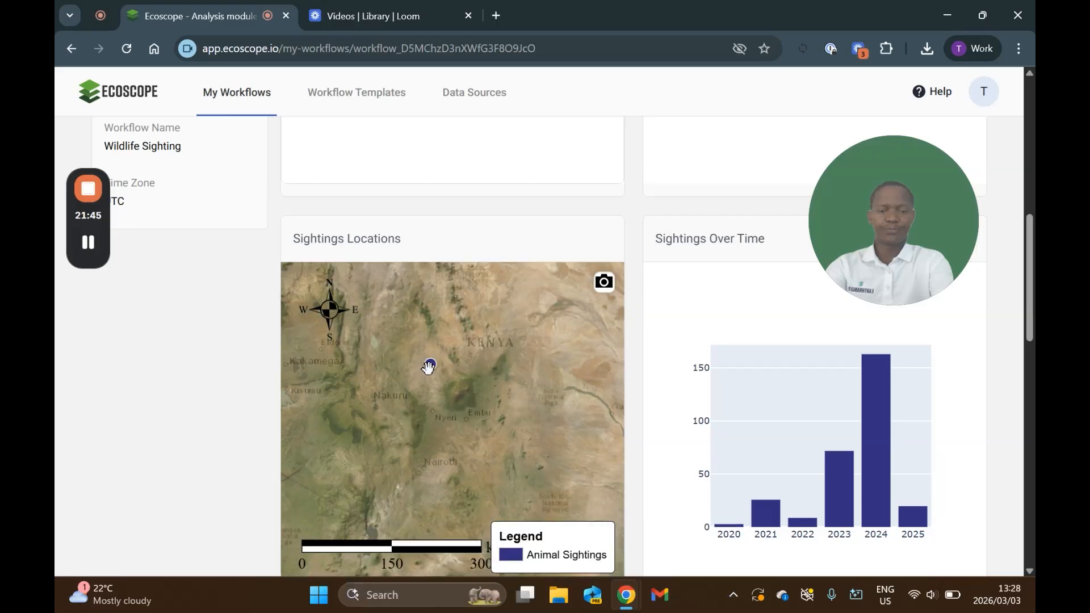
scroll(406, 357, "up", 6)
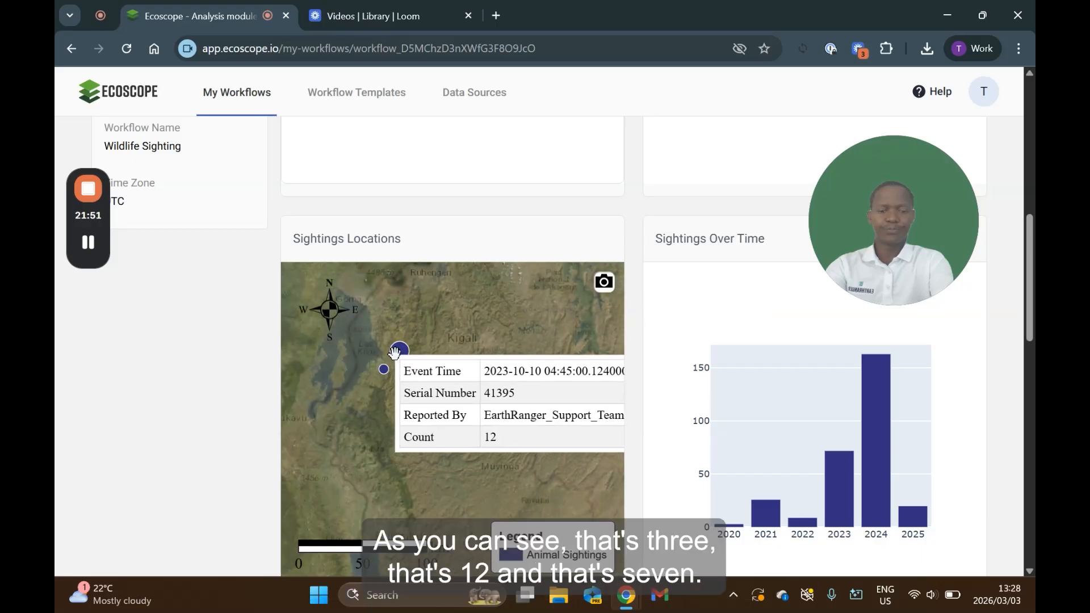
key("Down")
key("Down")
key("Down")
key("Down")
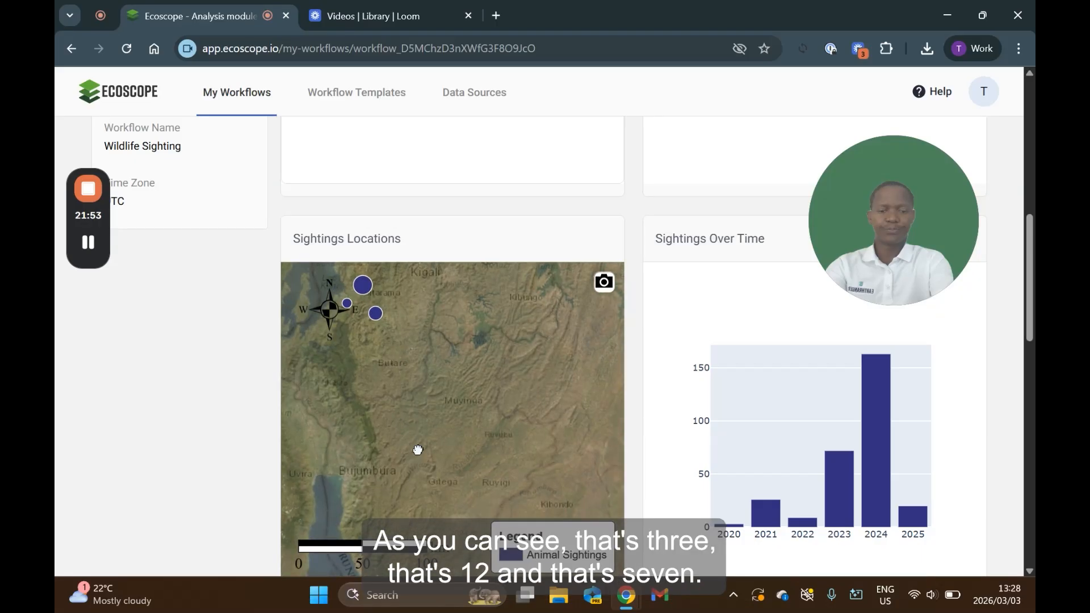
- View the spatial distribution of all sightings across Africa on the Sightings Locations map
scroll(475, 380, "down", 5)
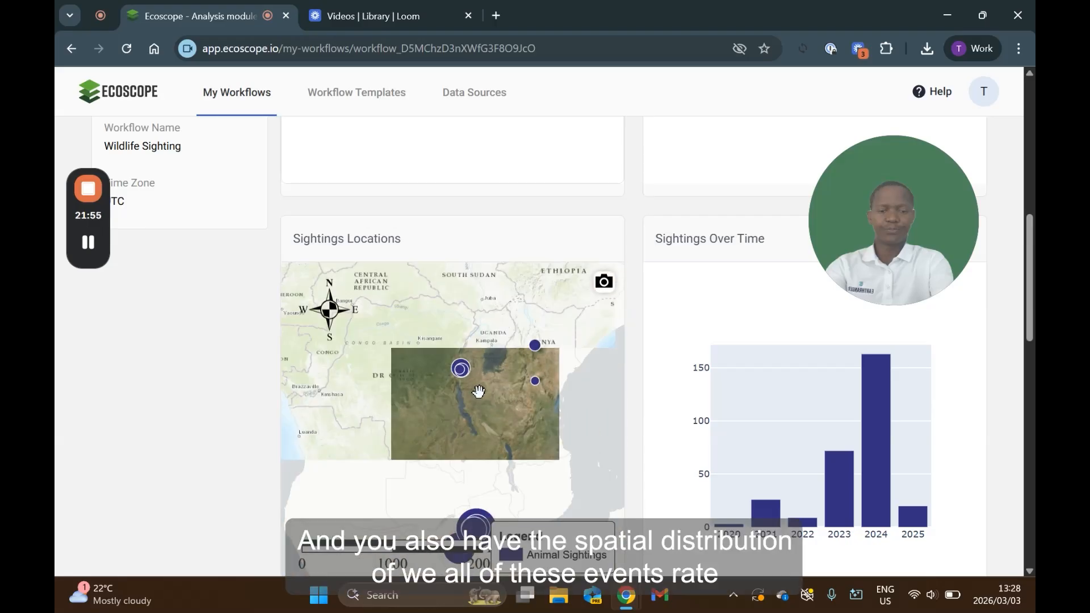
left_click_drag(447, 332, 440, 379)
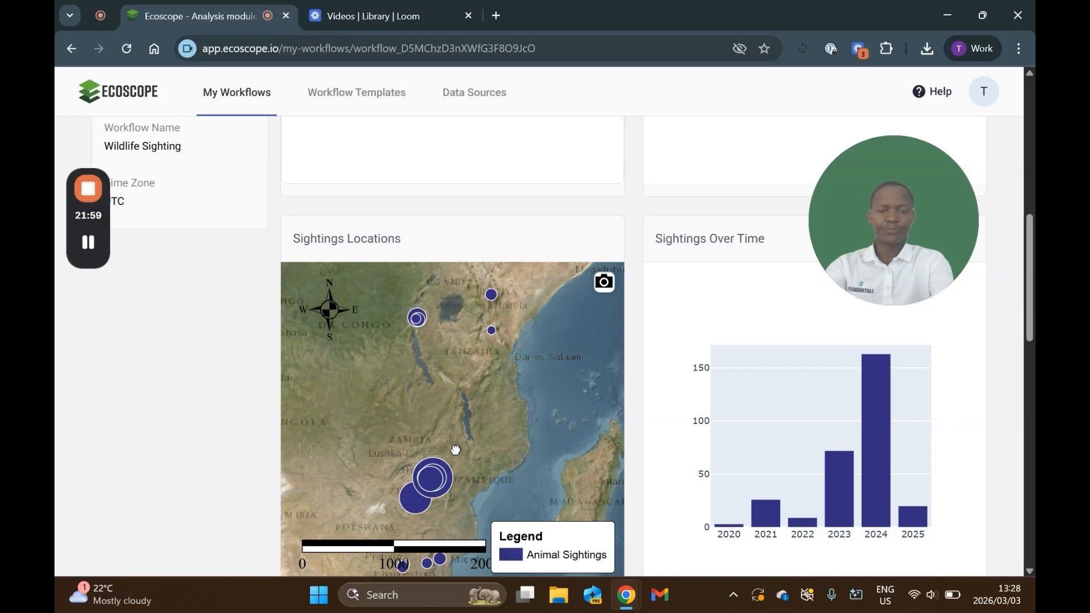
scroll(460, 437, "down", 3)
left_click_drag(463, 421, 463, 414)
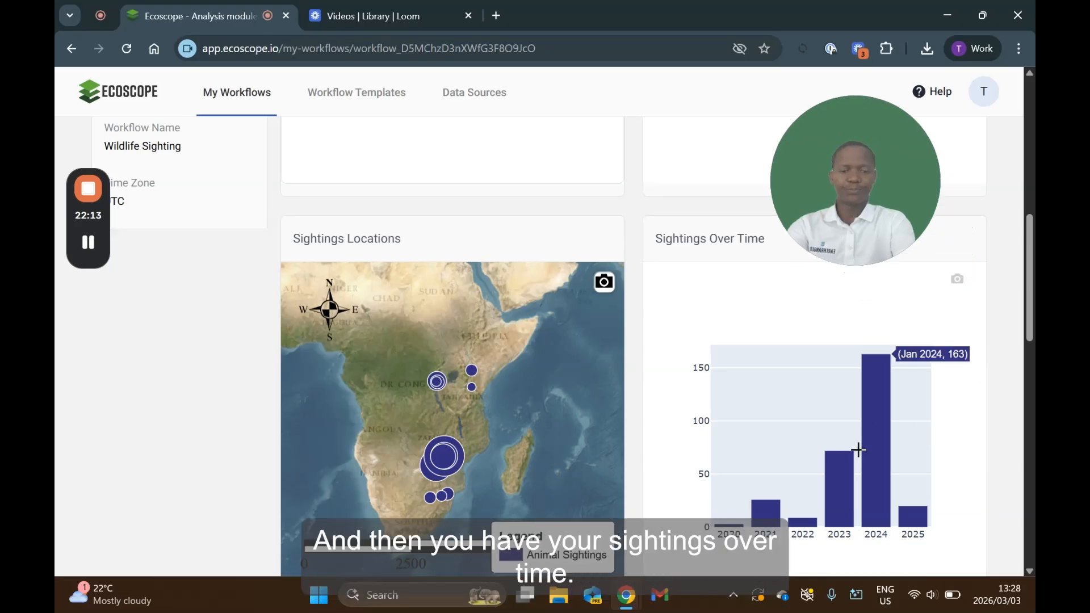
- Check the yearly sighting values from 2020 to 2025 in the Sightings Over Time bar chart
scroll(970, 496, "down", 1)
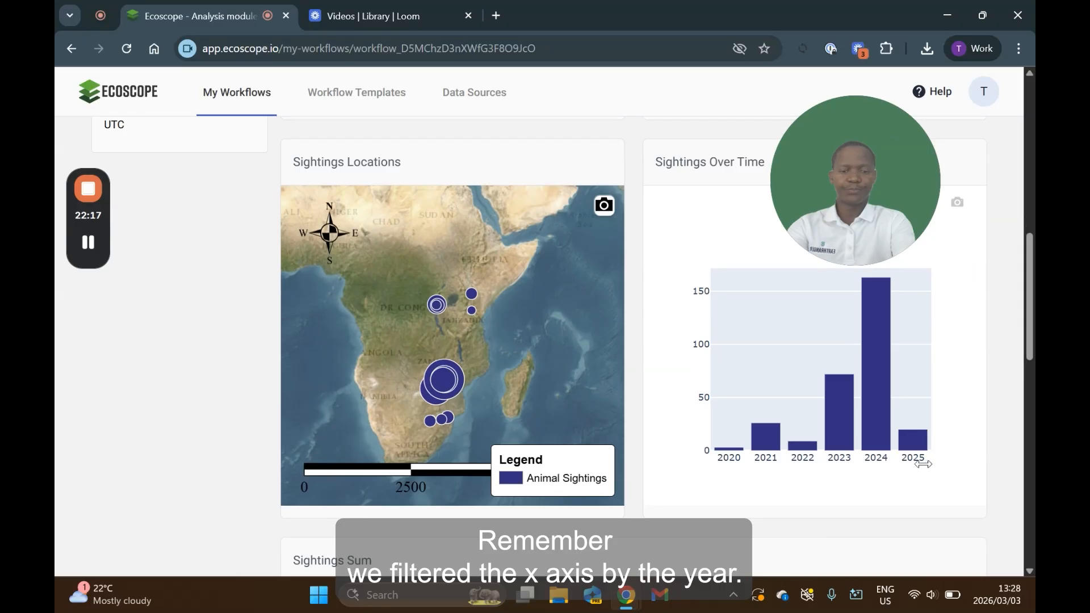
mouse_move(729, 449)
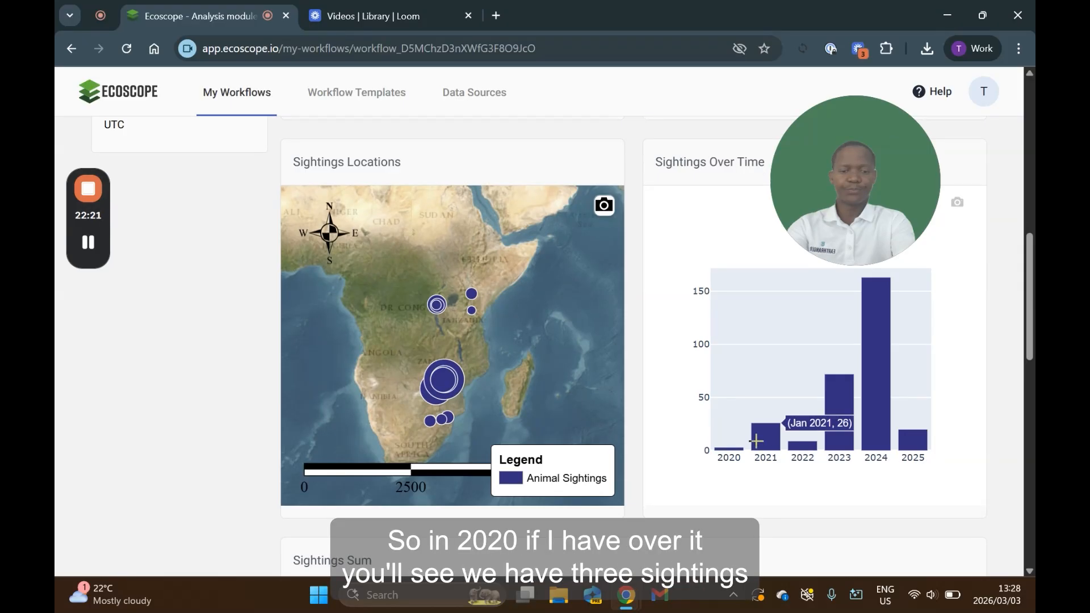
mouse_move(770, 435)
mouse_move(801, 445)
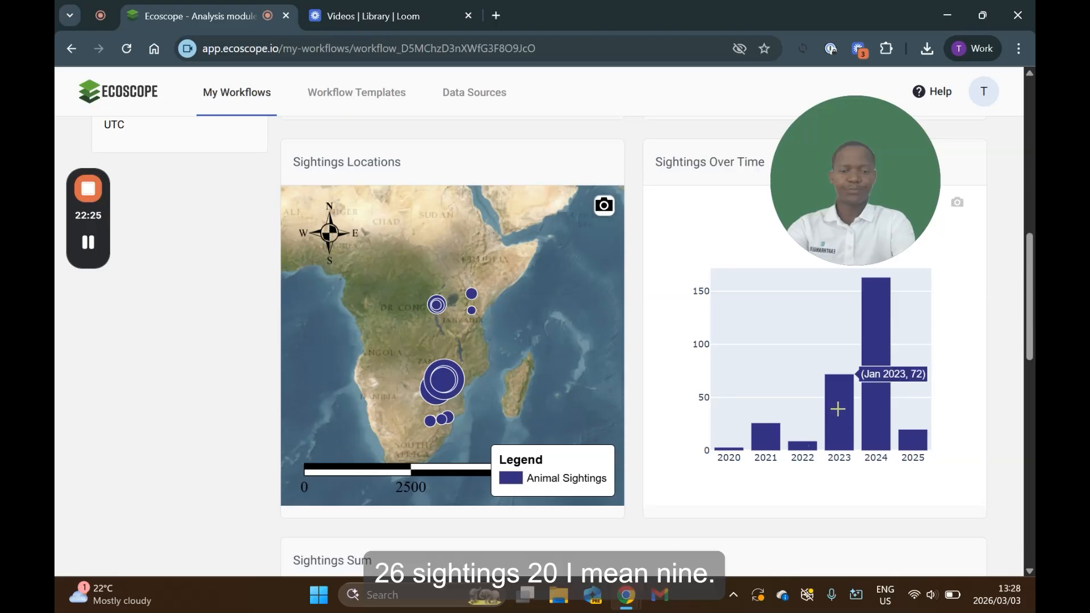
mouse_move(882, 358)
mouse_move(917, 445)
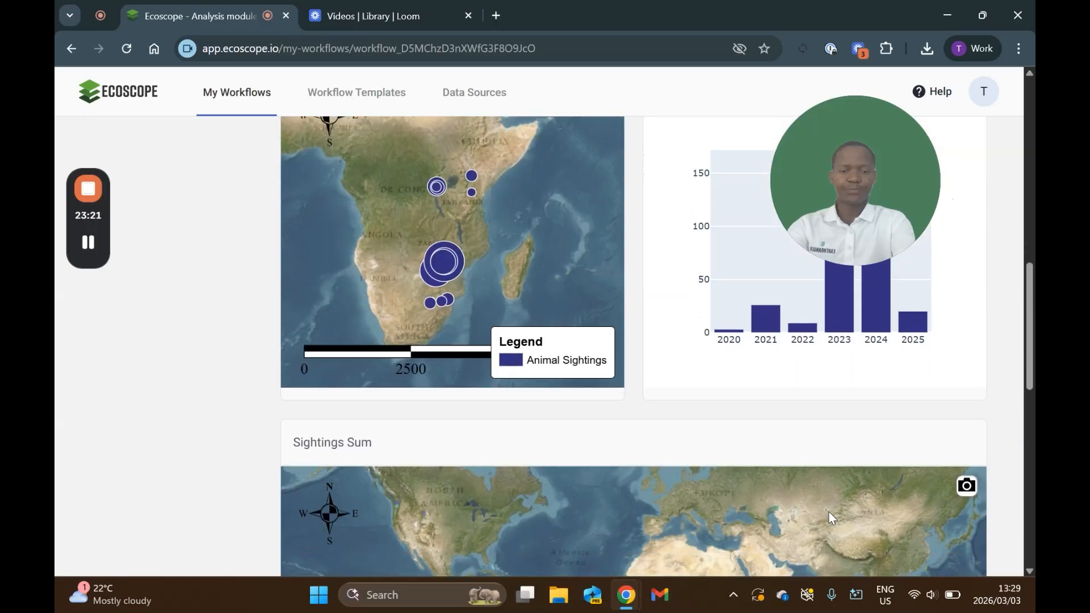
- Examine the East African grid cells close up on the Sightings Sum map
scroll(786, 440, "down", 4)
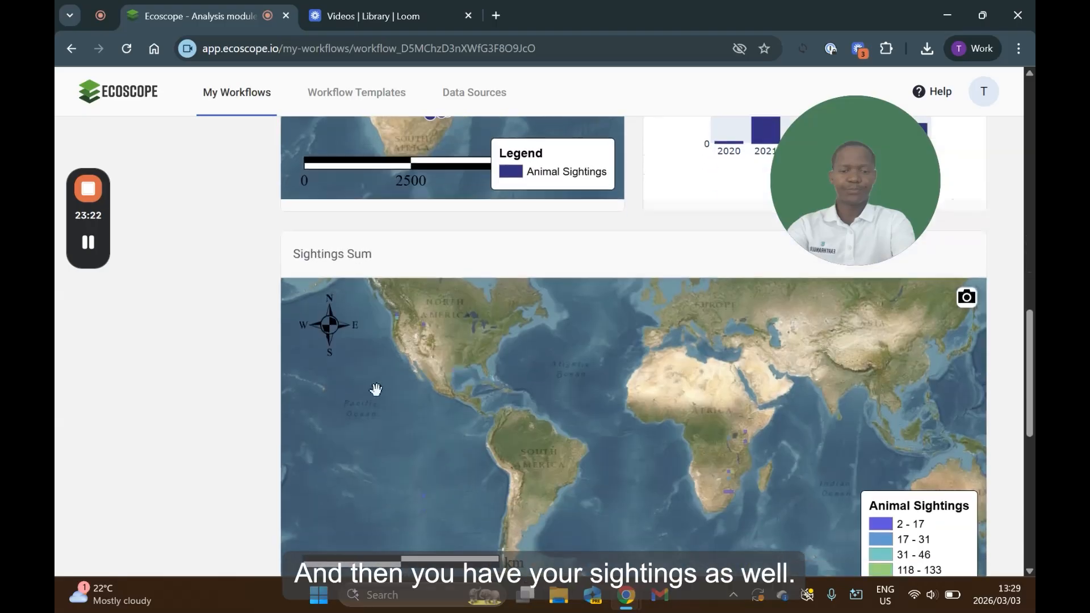
scroll(405, 378, "down", 2)
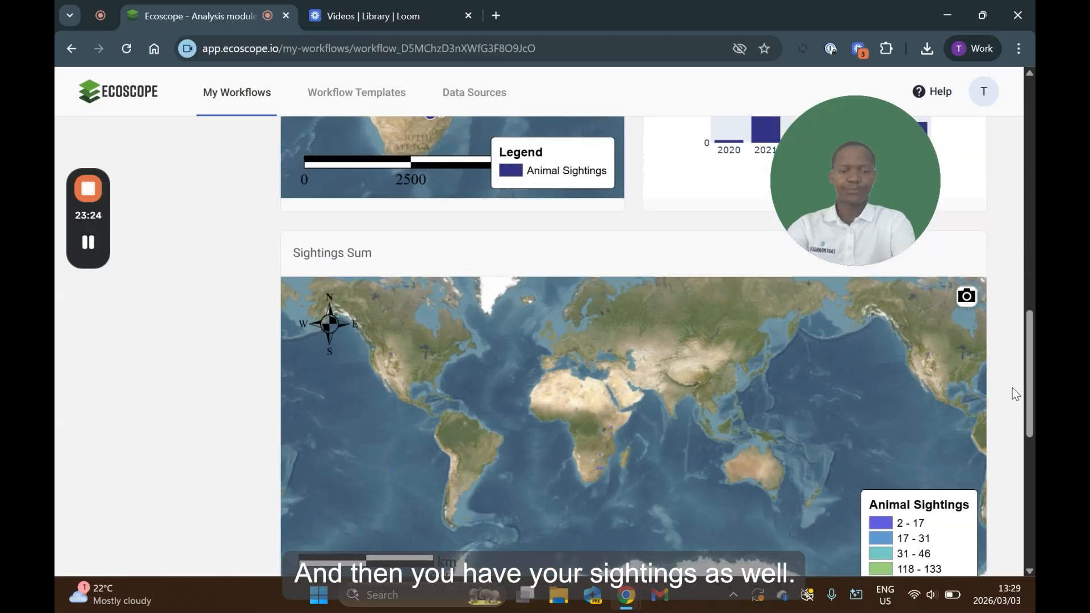
scroll(1012, 388, "down", 1)
scroll(1008, 412, "up", 2)
scroll(1006, 405, "down", 2)
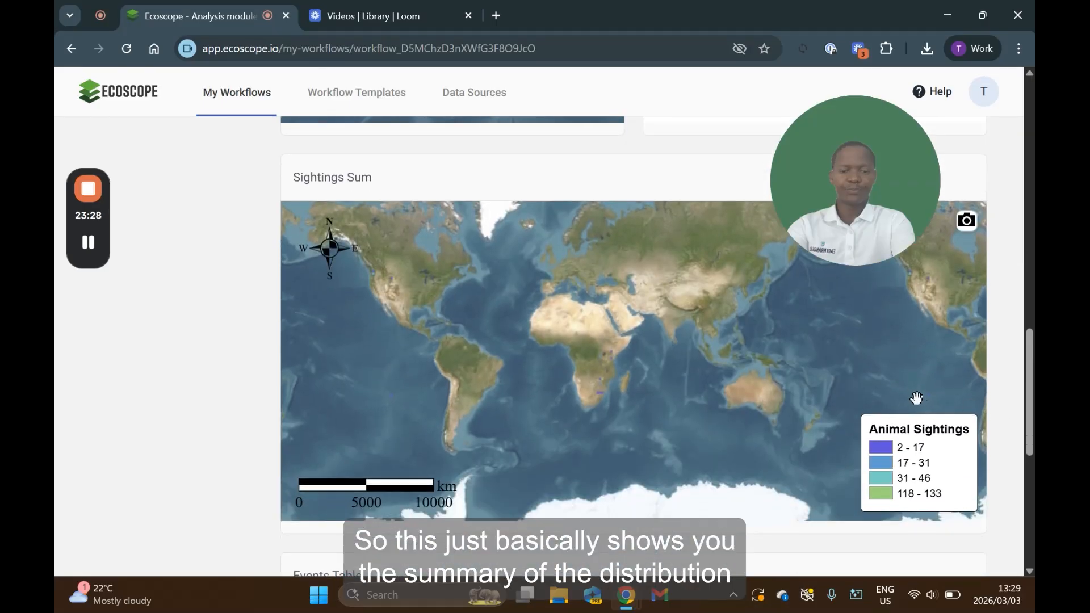
scroll(698, 337, "up", 1)
scroll(590, 423, "up", 3)
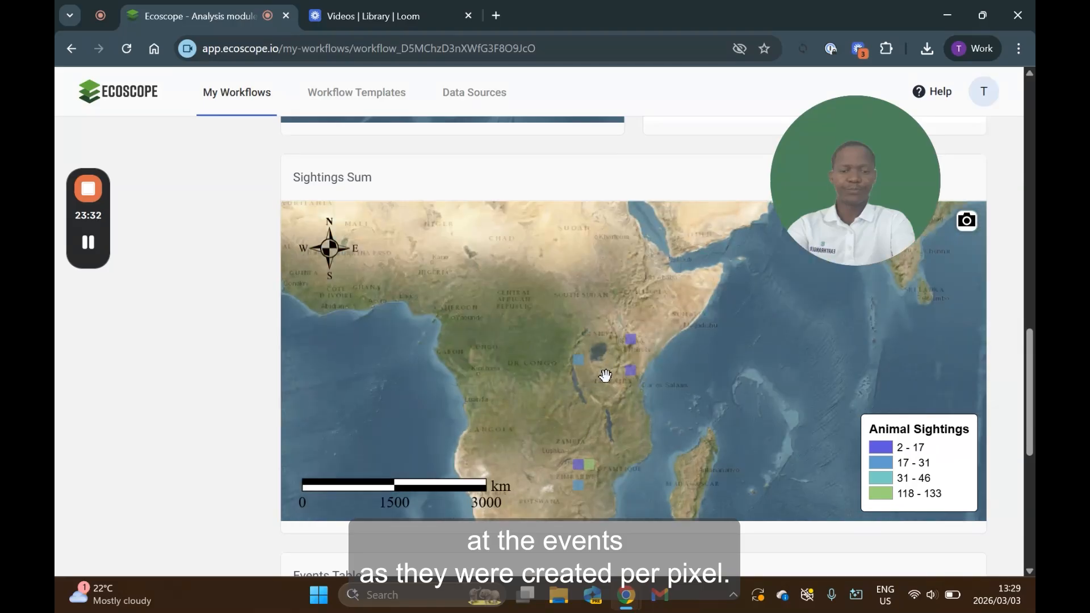
scroll(619, 358, "up", 3)
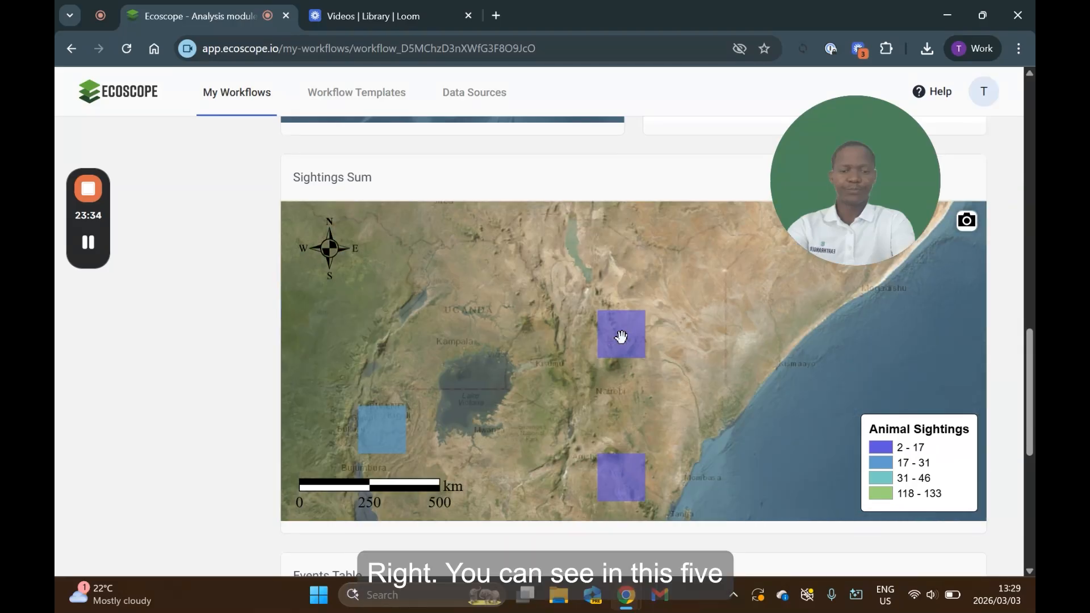
mouse_move(400, 439)
mouse_move(611, 477)
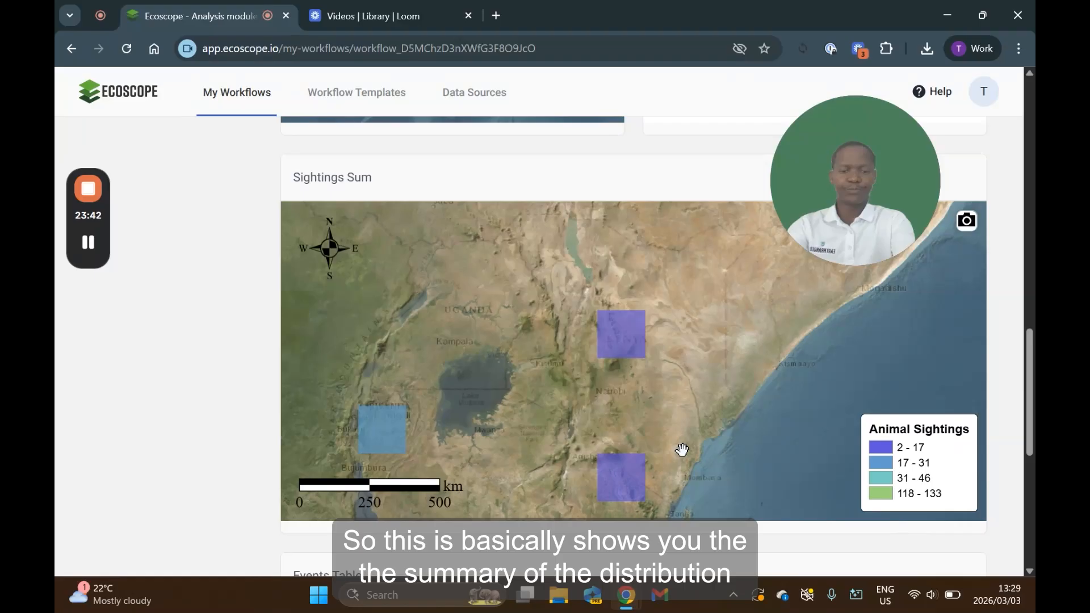
- View the distribution of the Sightings Sum grid cells across the whole of Africa
scroll(687, 451, "down", 5)
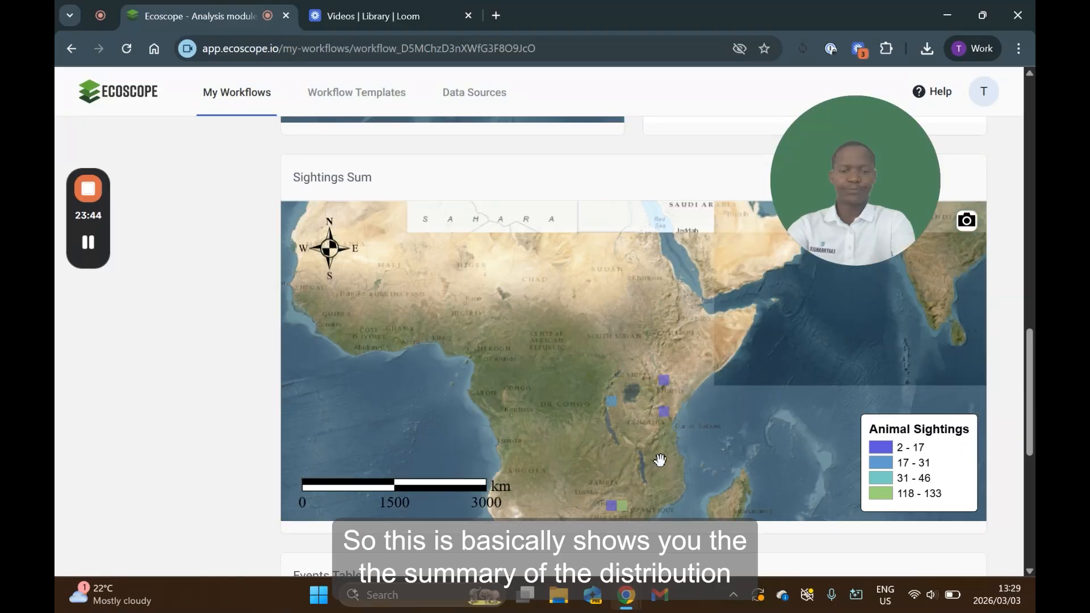
left_click_drag(657, 479, 652, 433)
scroll(654, 461, "down", 4)
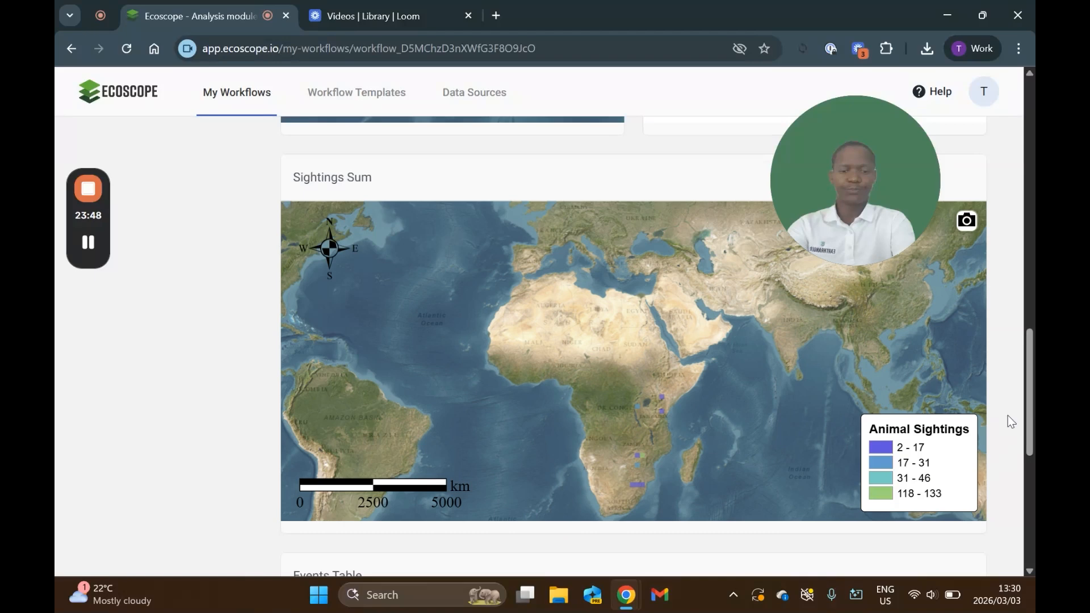
- Look at the first event records in the Events Table
scroll(1008, 420, "down", 7)
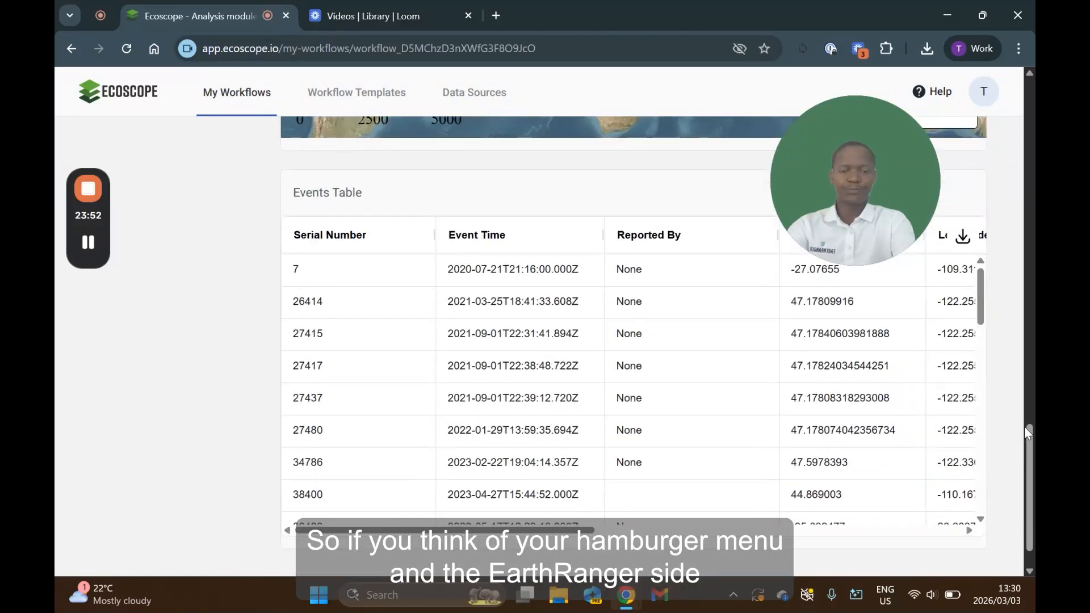
scroll(1024, 404, "up", 2)
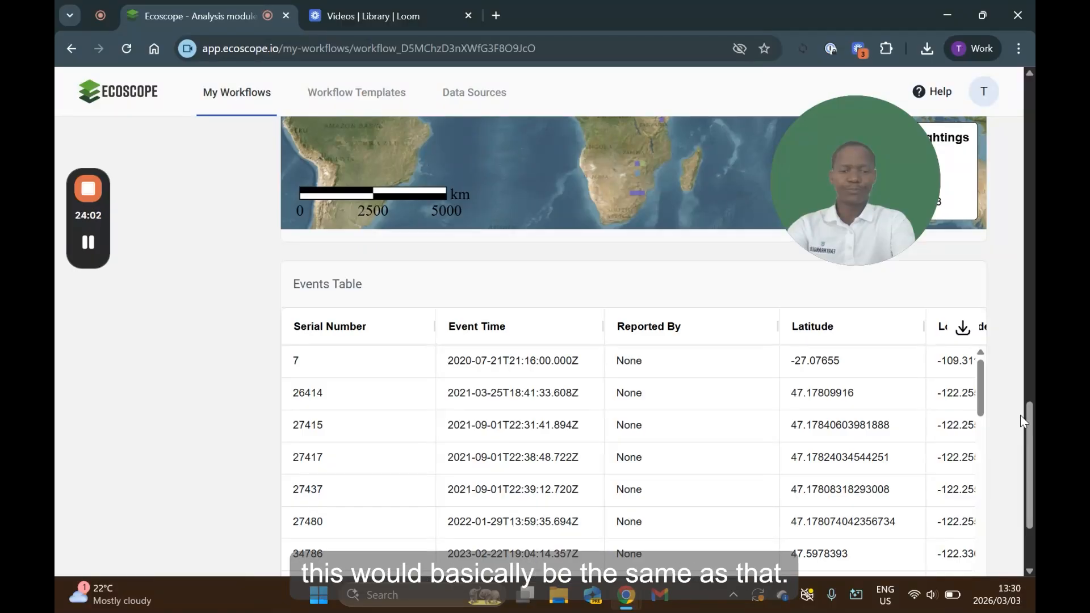
scroll(237, 404, "down", 1)
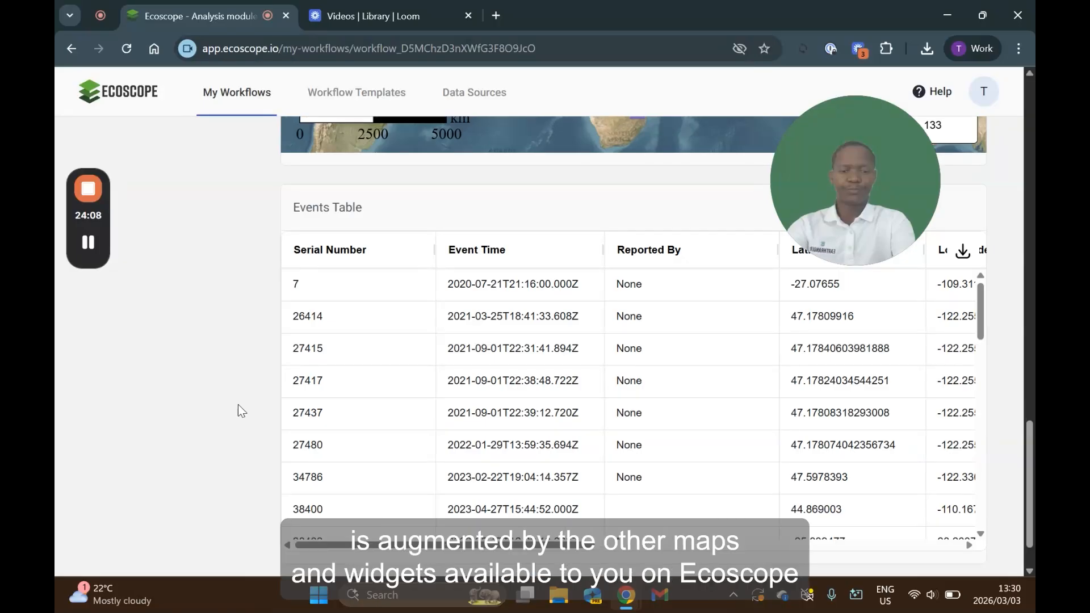
- Look back over the dashboard's maps and charts above the Events Table
scroll(225, 418, "up", 5)
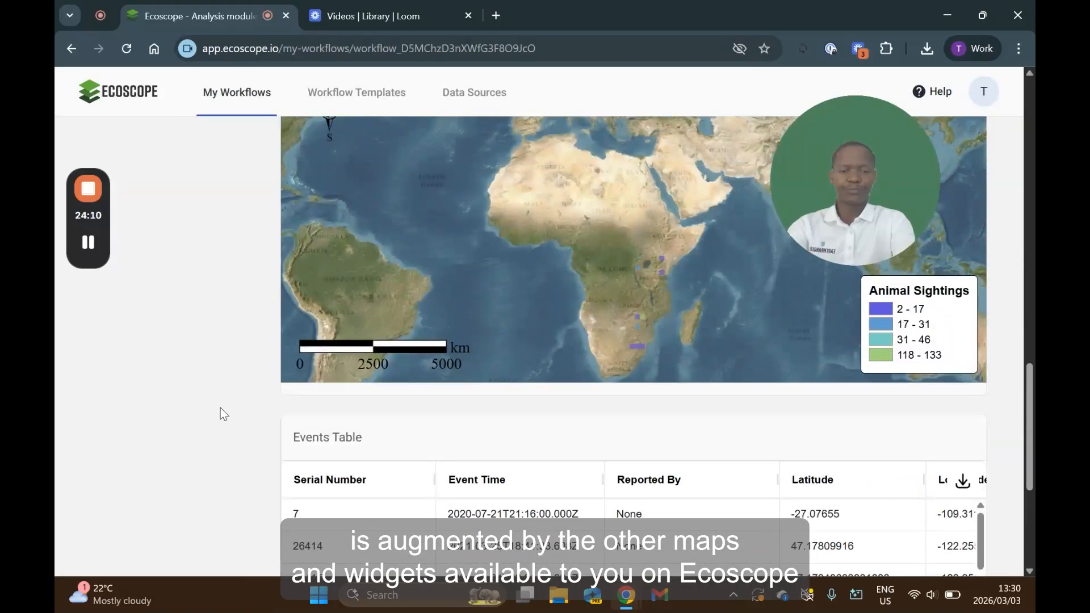
scroll(222, 407, "up", 5)
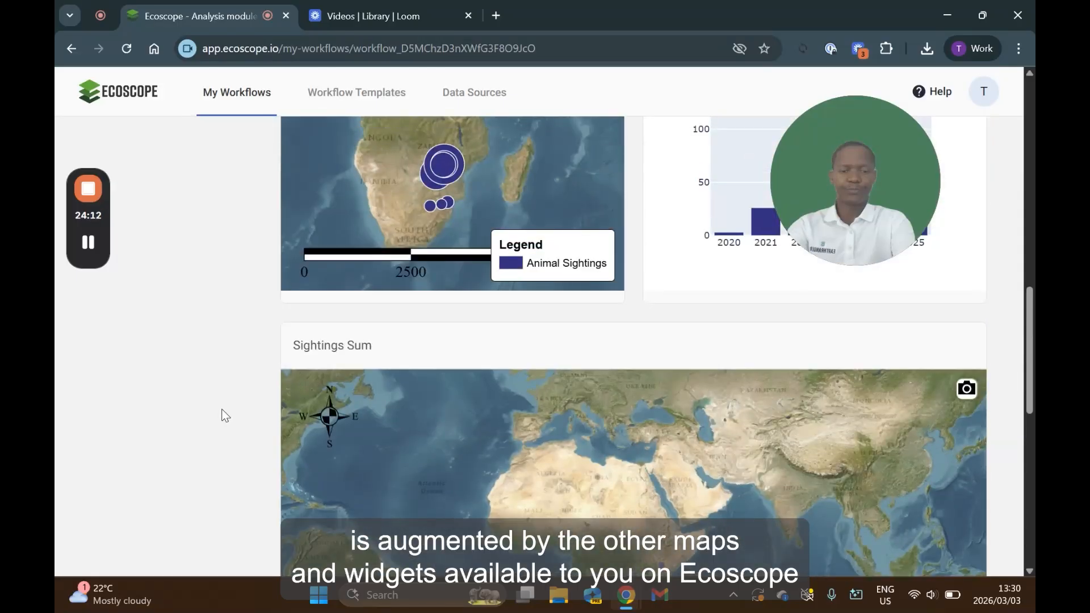
scroll(223, 407, "up", 4)
scroll(222, 409, "up", 4)
scroll(223, 410, "down", 4)
scroll(223, 411, "down", 10)
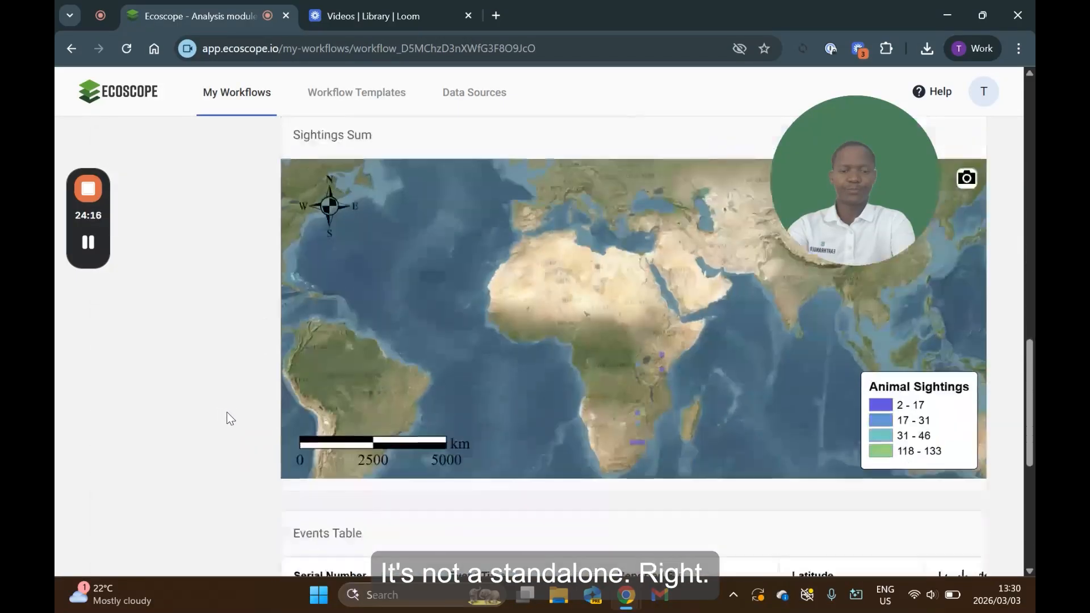
- Check the Events Table's columns through Species, Are Animals Collared and Count, down to its last records
scroll(230, 411, "down", 3)
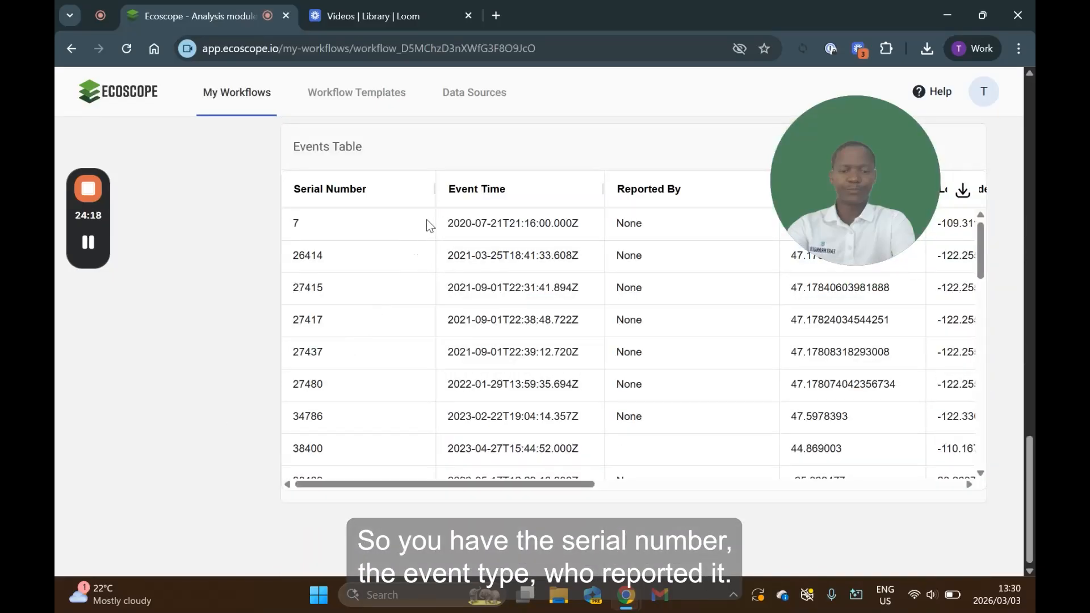
left_click_drag(489, 484, 792, 488)
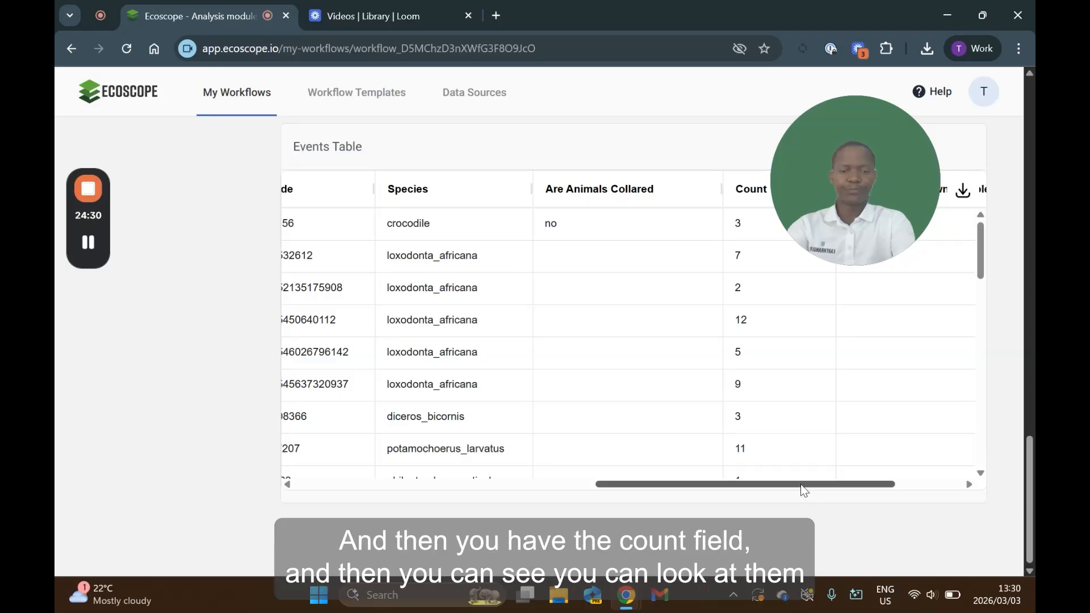
left_click_drag(801, 487, 858, 469)
scroll(682, 318, "down", 4)
scroll(679, 315, "down", 12)
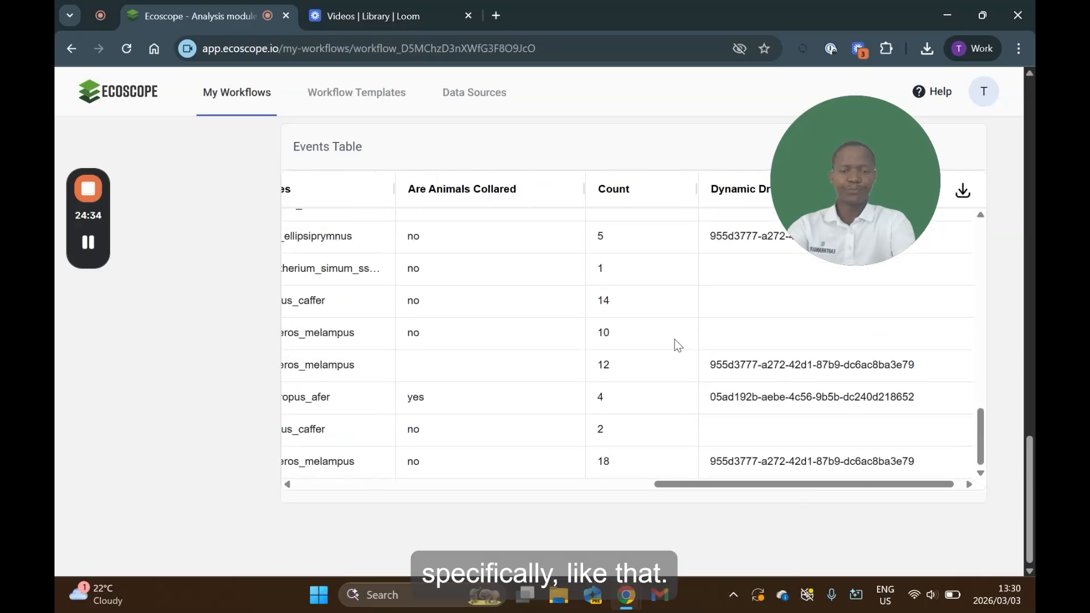
- Return the Events Table view to its first records and its serial number and event time columns
scroll(675, 339, "up", 5)
scroll(675, 350, "up", 10)
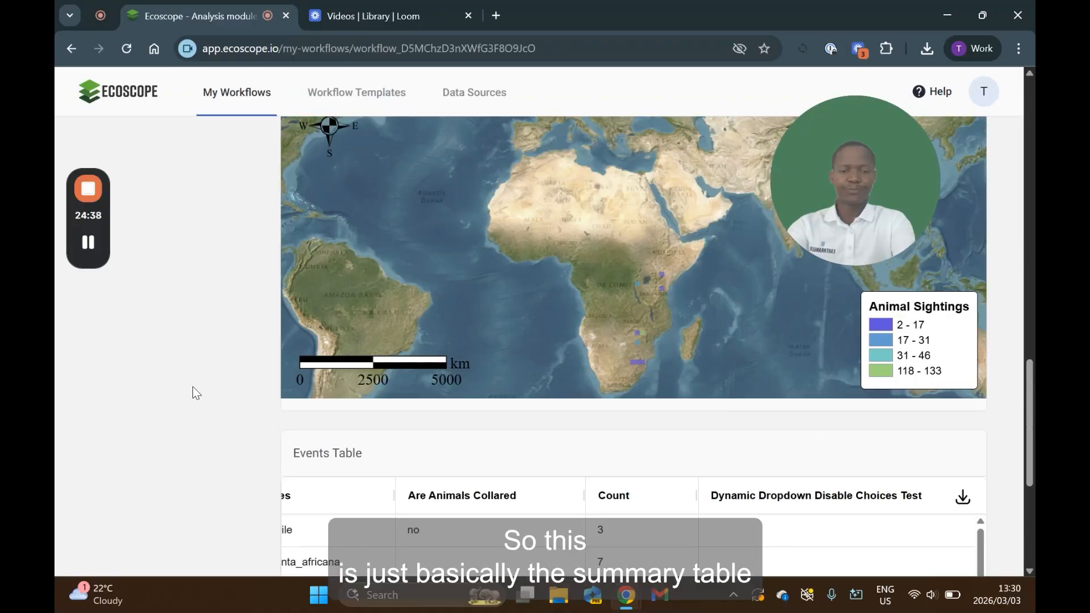
scroll(193, 390, "down", 4)
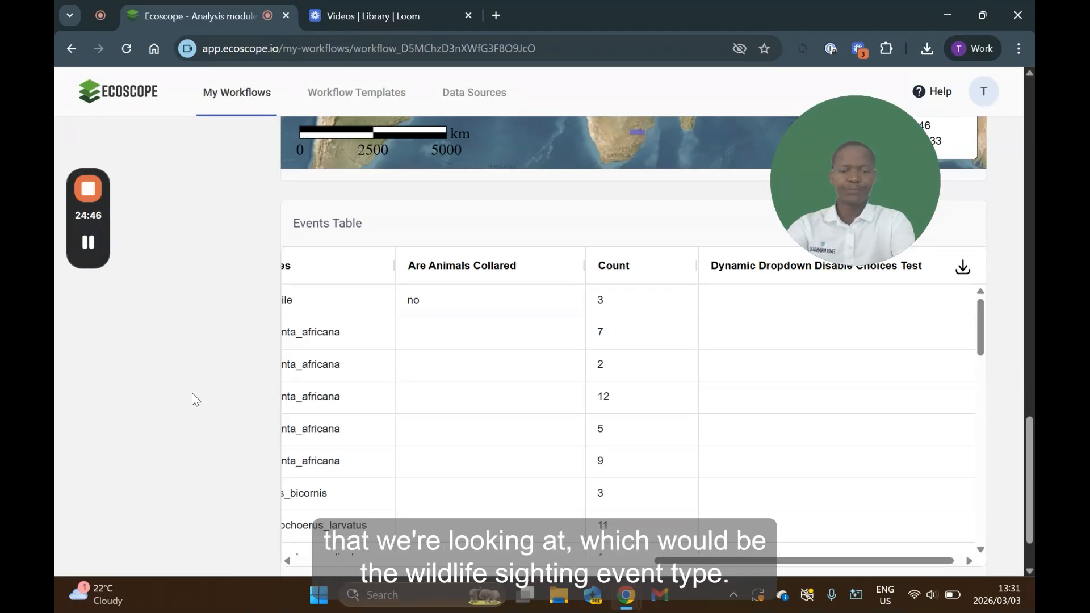
left_click_drag(730, 564, 352, 566)
- Review the dashboard once more, from the Event Count and Sightings summary down to the Sightings Sum map
scroll(203, 404, "up", 10)
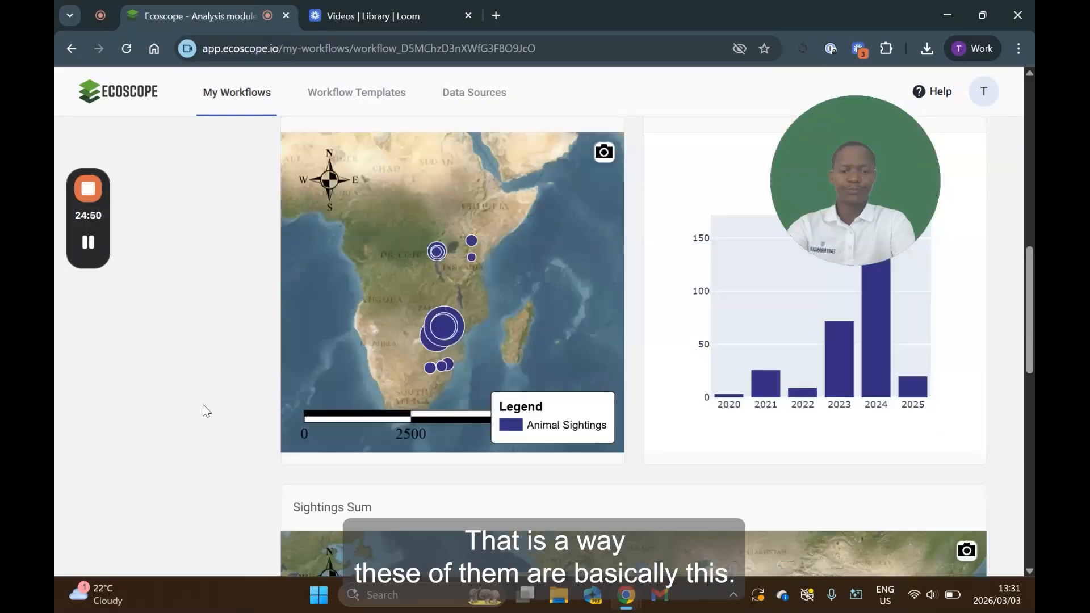
scroll(203, 400, "up", 8)
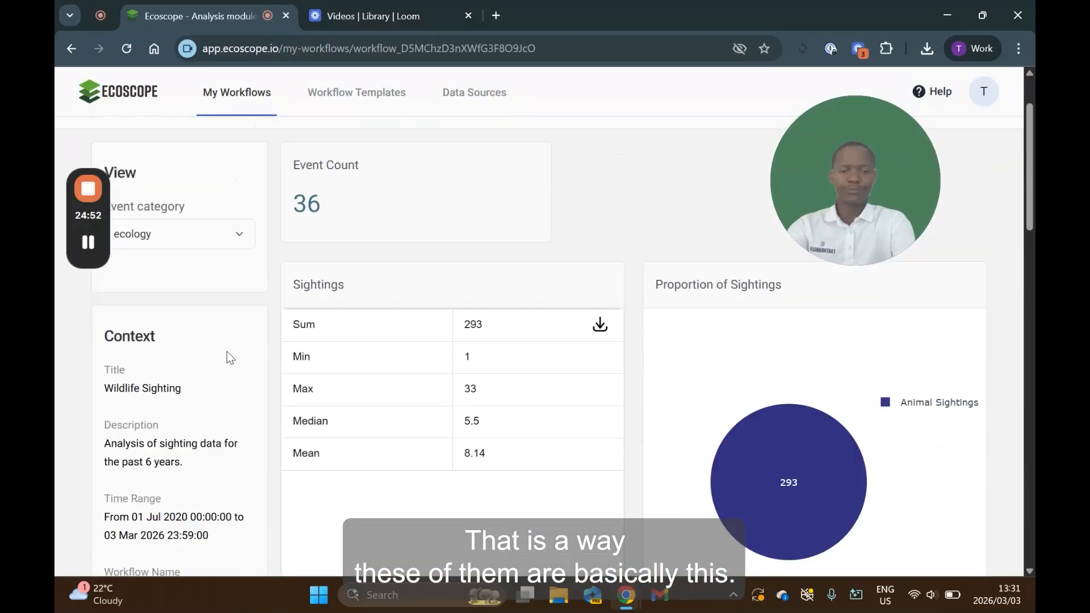
scroll(282, 290, "down", 15)
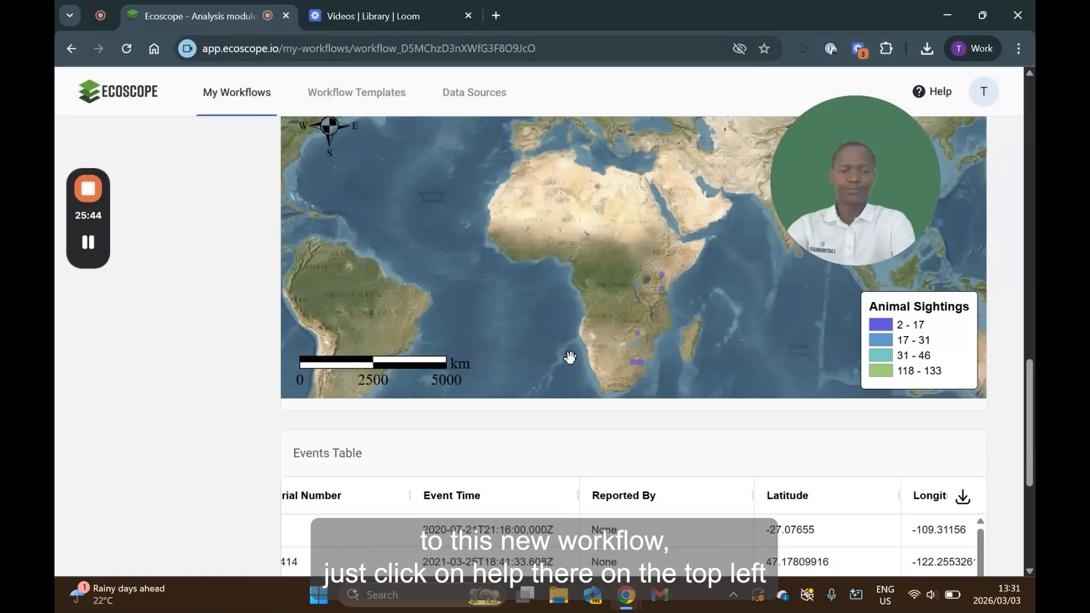
scroll(576, 363, "up", 3)
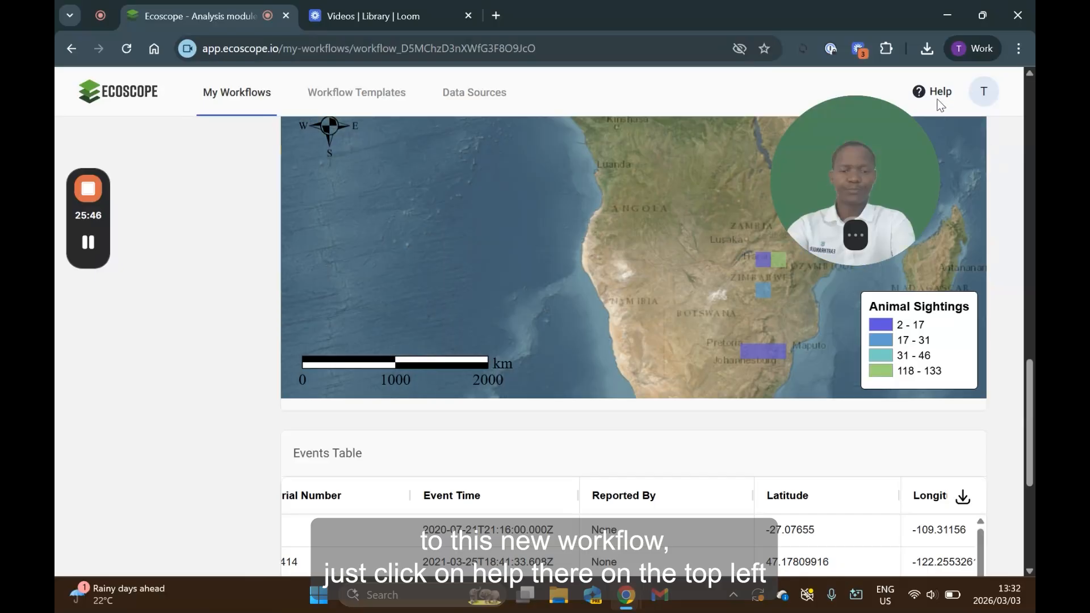
- Search the Ecoscope Help Center for "Event Details" and open the guide on creating and running an Event Details - Numeric Field Workflow
left_click(940, 91)
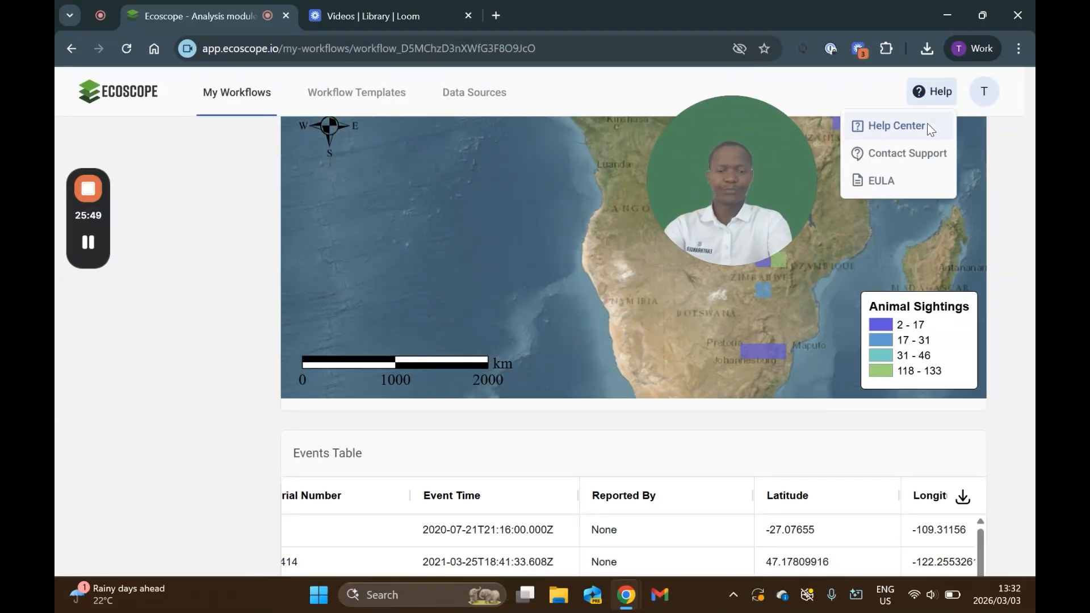
left_click(909, 151)
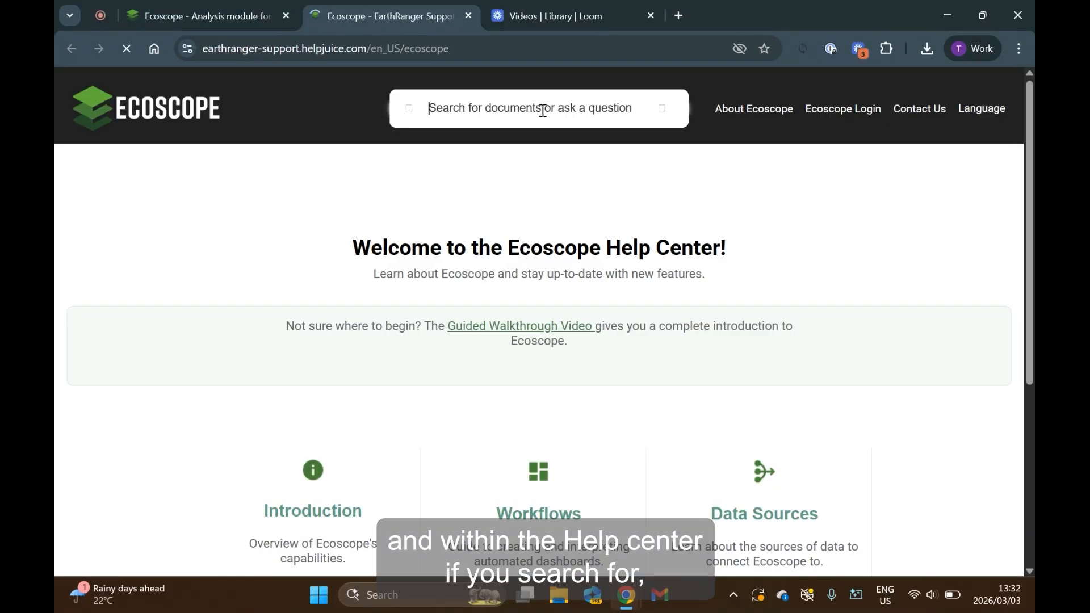
type("Event Details")
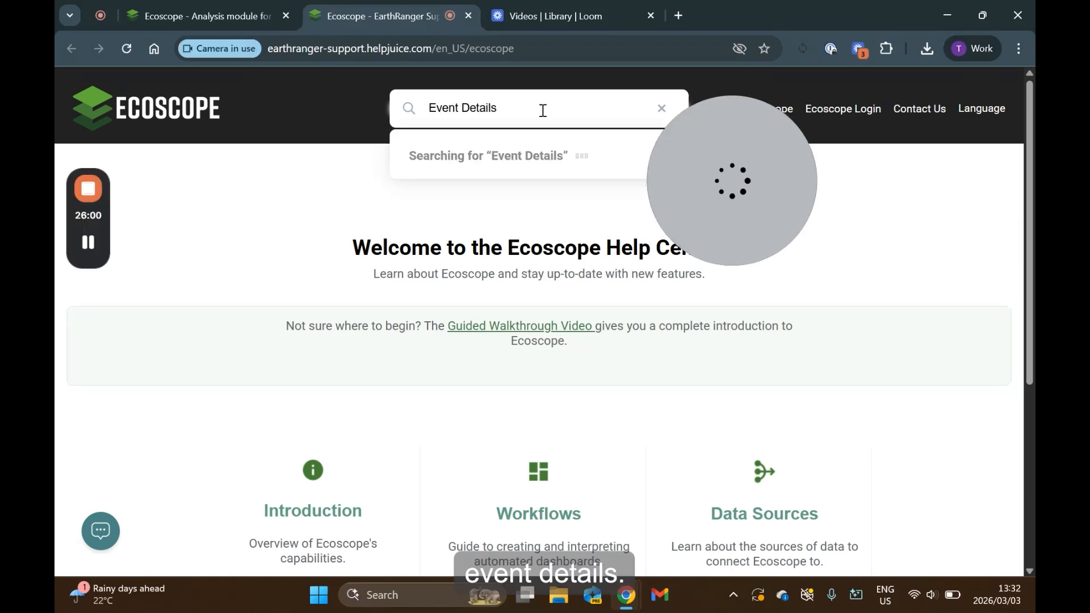
left_click(519, 207)
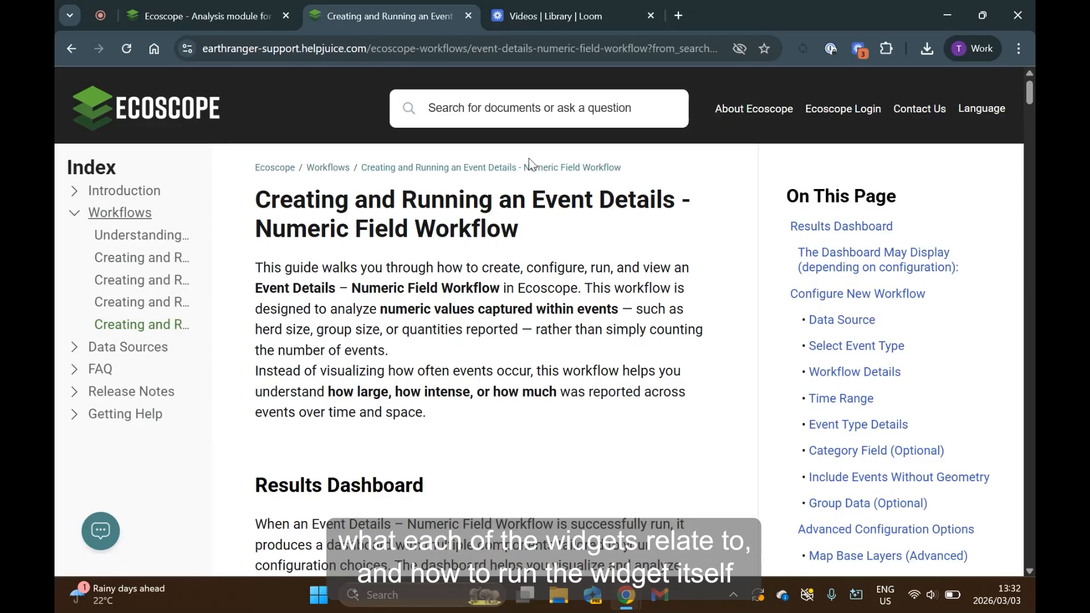
- Read the guide's Results Dashboard section on the map and chart widgets
scroll(530, 165, "down", 8)
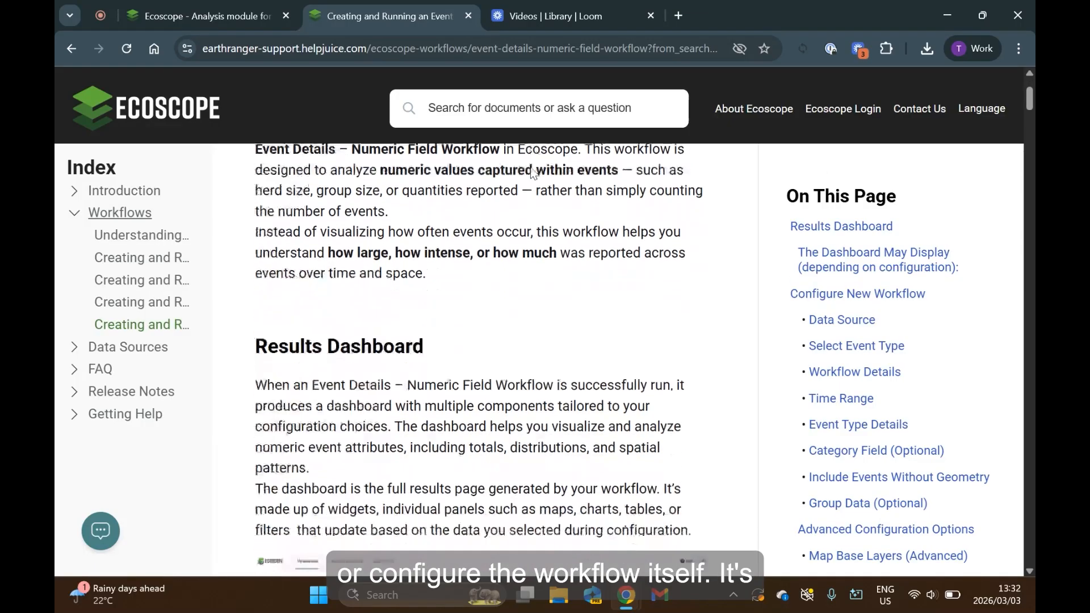
scroll(533, 171, "down", 7)
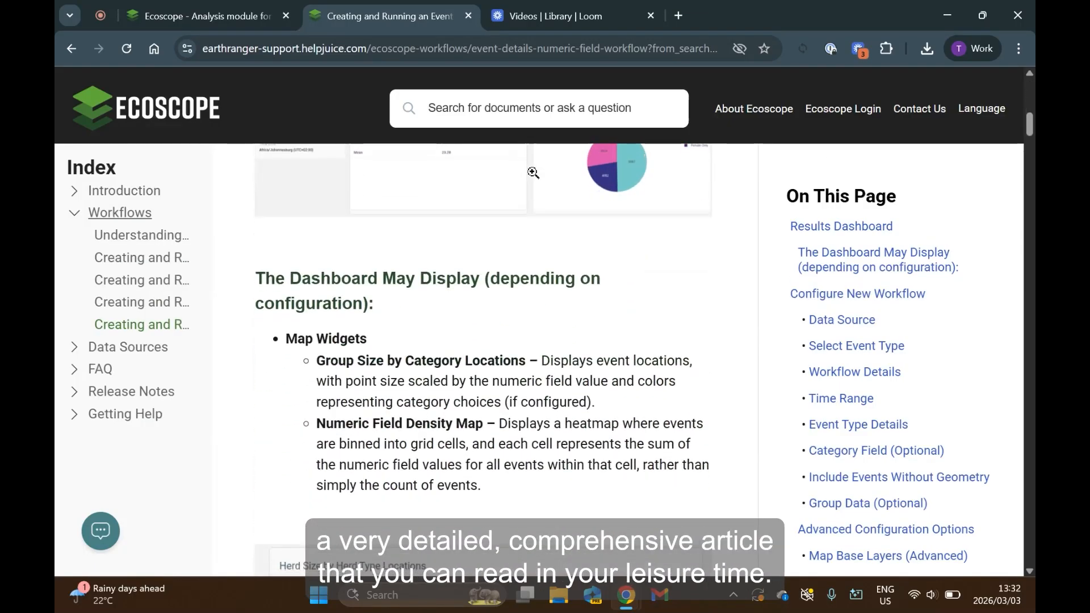
scroll(534, 214, "down", 6)
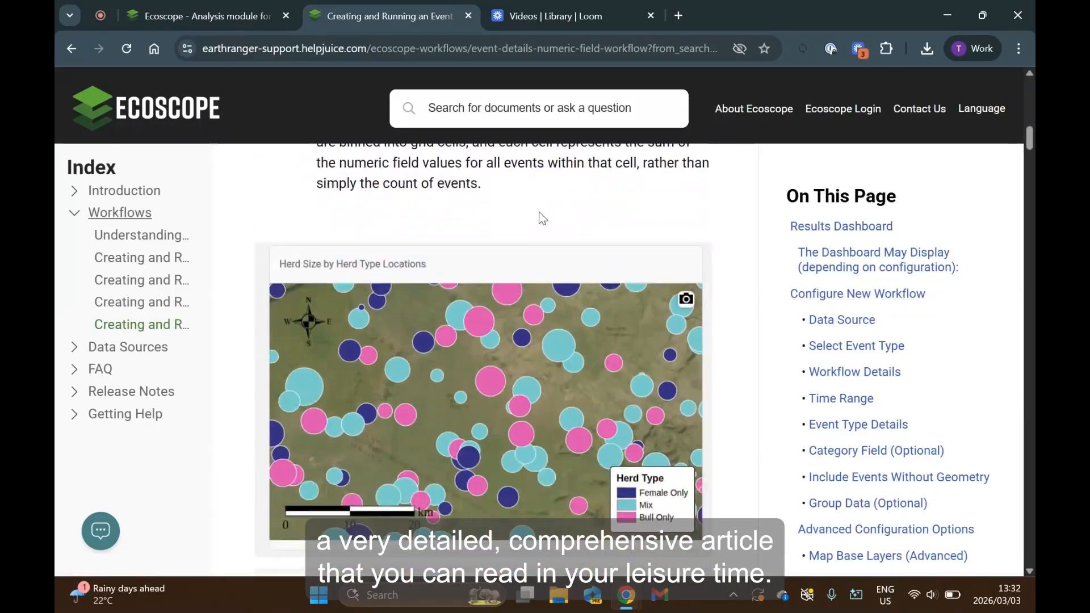
scroll(543, 214, "down", 7)
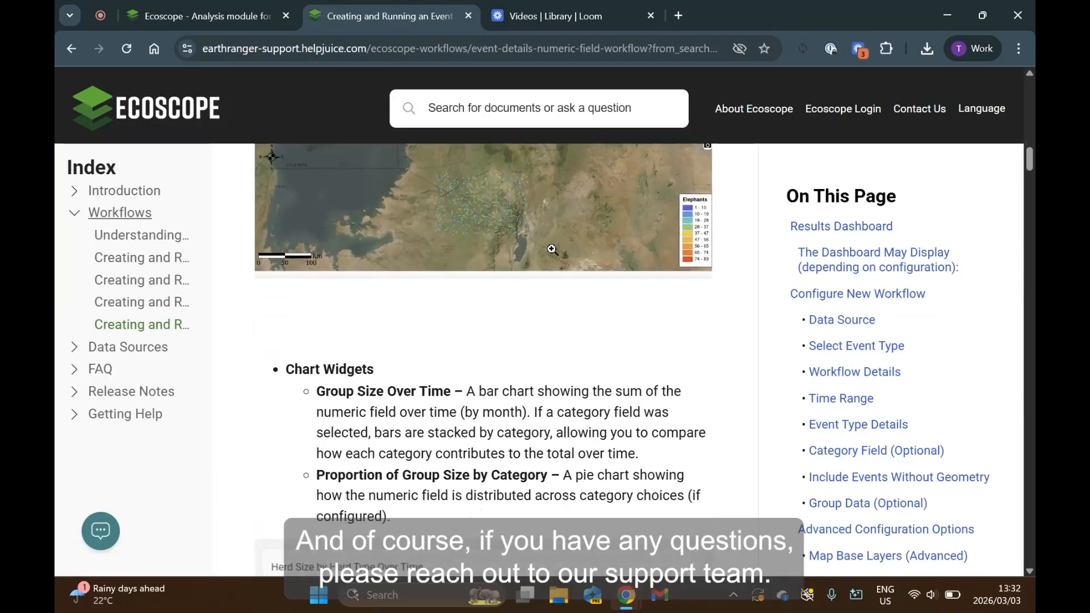
scroll(552, 239, "down", 4)
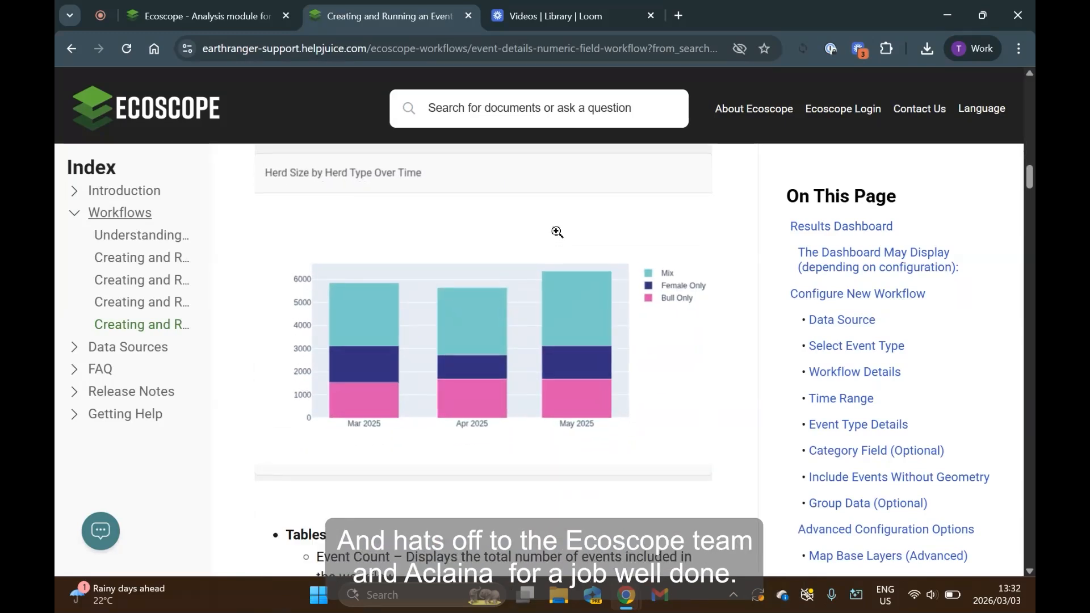
- Read the guide's descriptions of the dashboard tables and the Dashboard Features
scroll(556, 239, "down", 1)
scroll(557, 238, "down", 4)
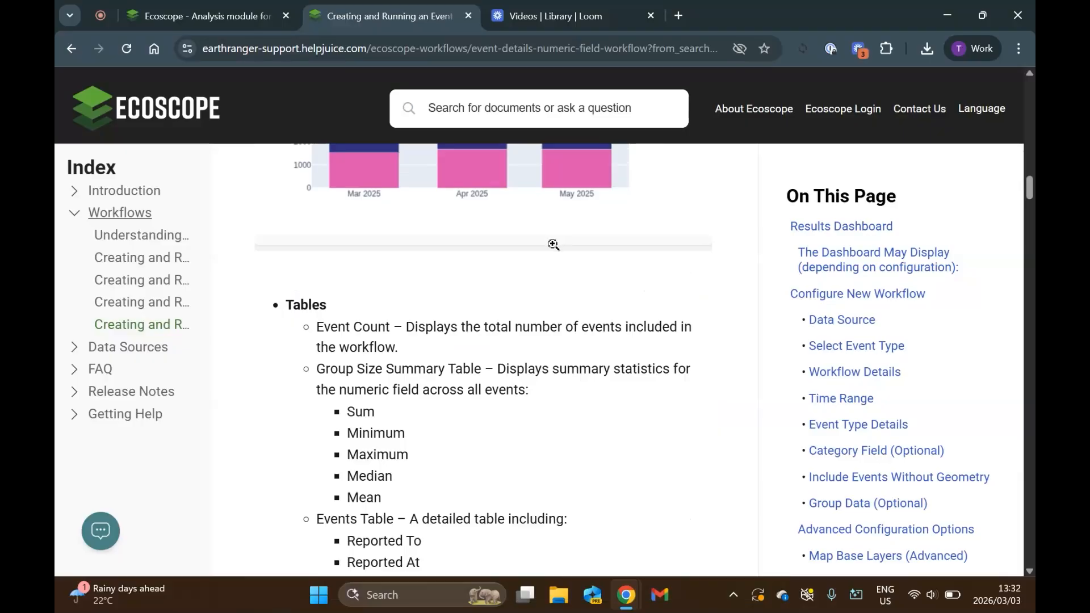
scroll(555, 244, "down", 1)
scroll(554, 264, "down", 2)
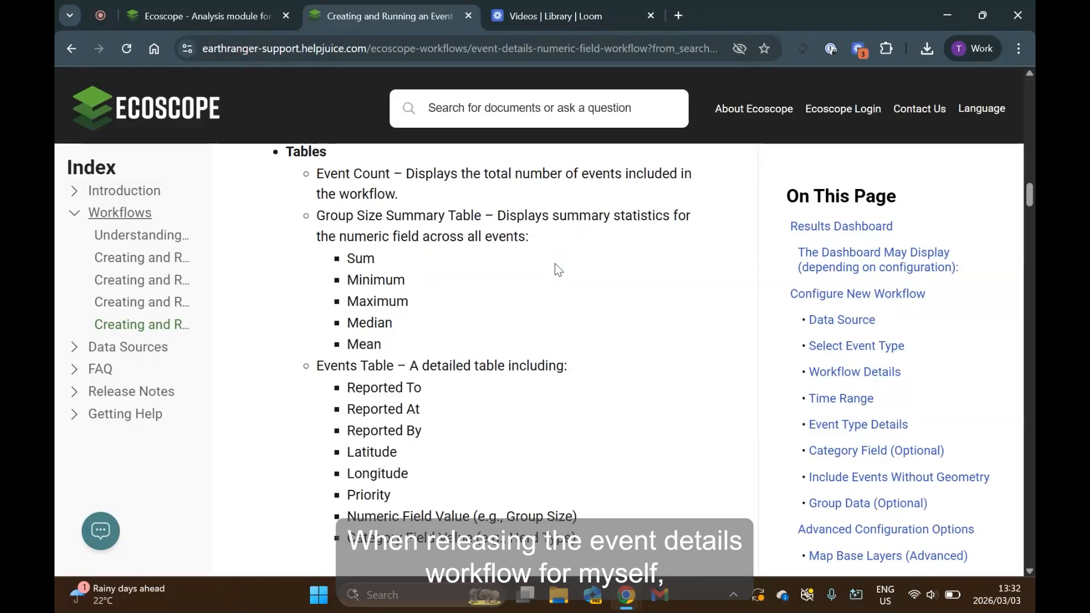
scroll(556, 266, "down", 3)
scroll(555, 264, "down", 2)
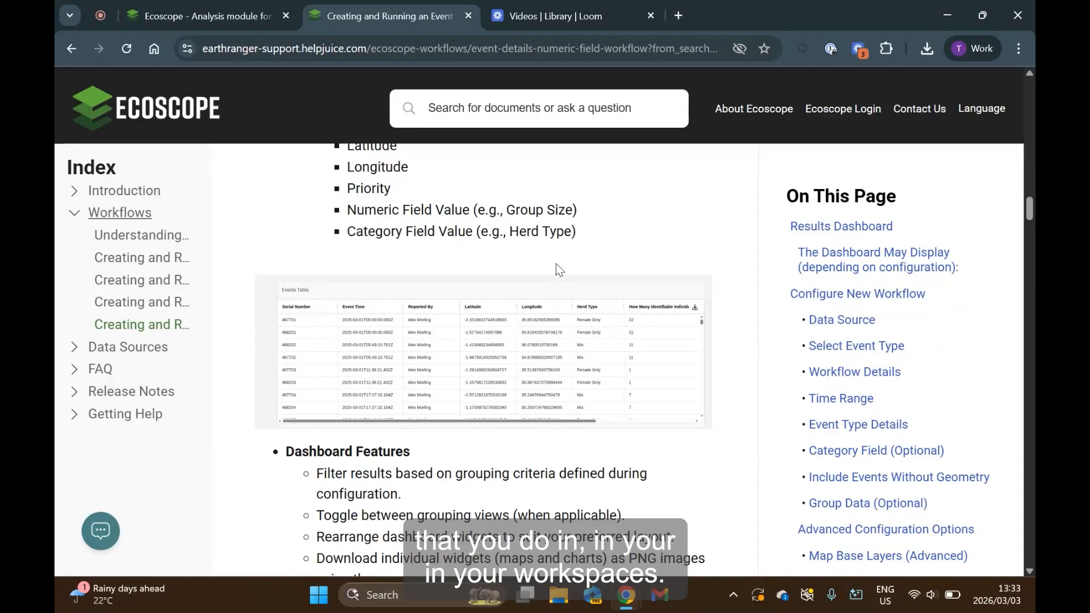
scroll(556, 270, "down", 7)
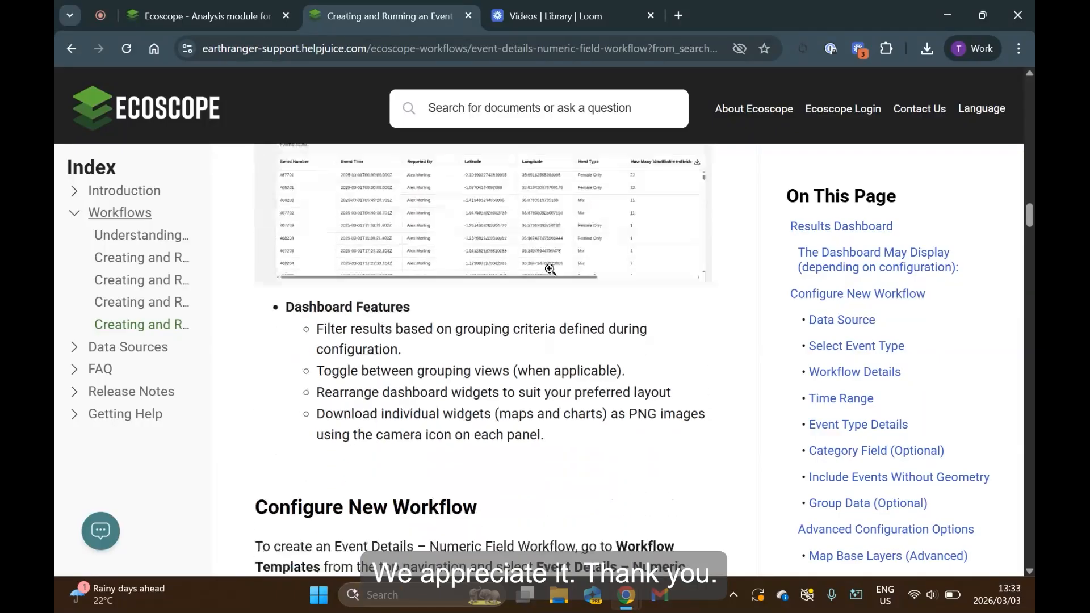